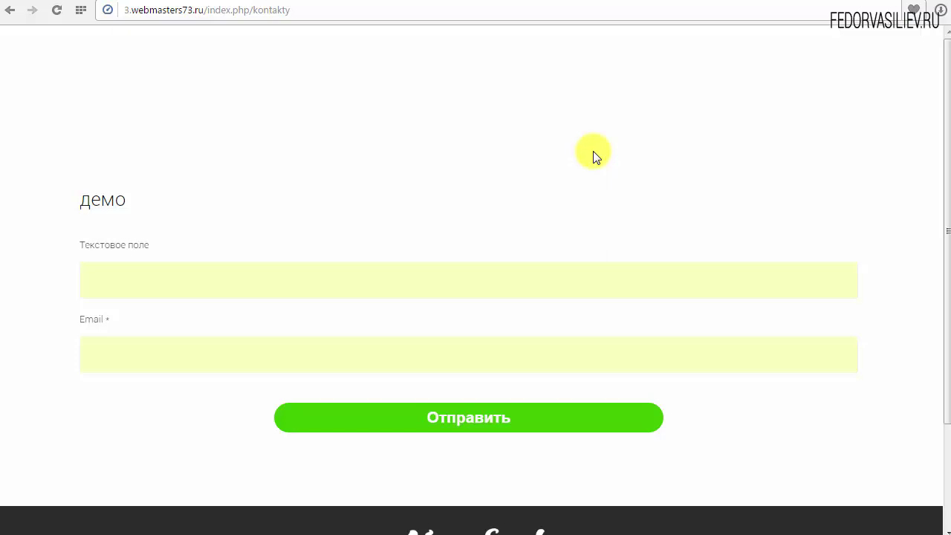
# Return to the administrator editor of the демо form and look over its layout
pyautogui.hotkey('alt', 'Left')
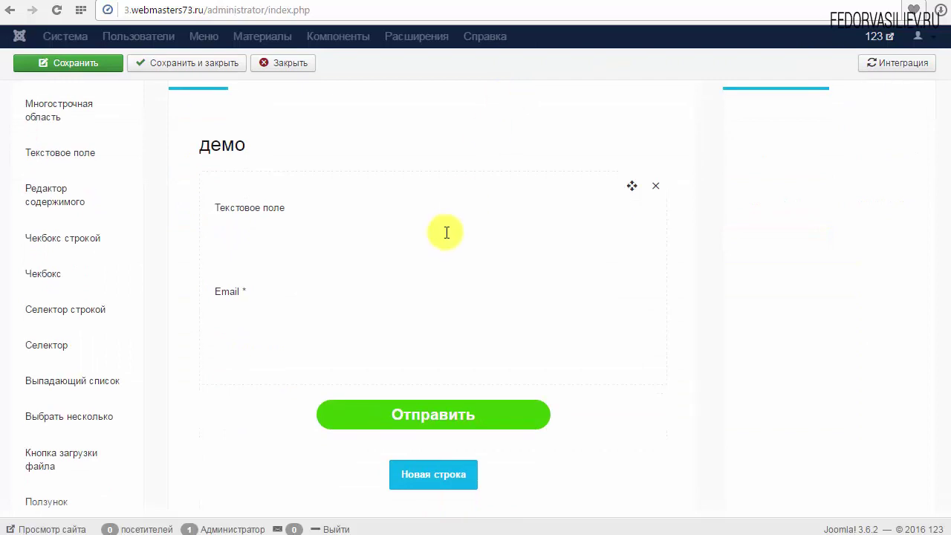
pyautogui.scroll(1, 446, 232)
pyautogui.scroll(1, 445, 231)
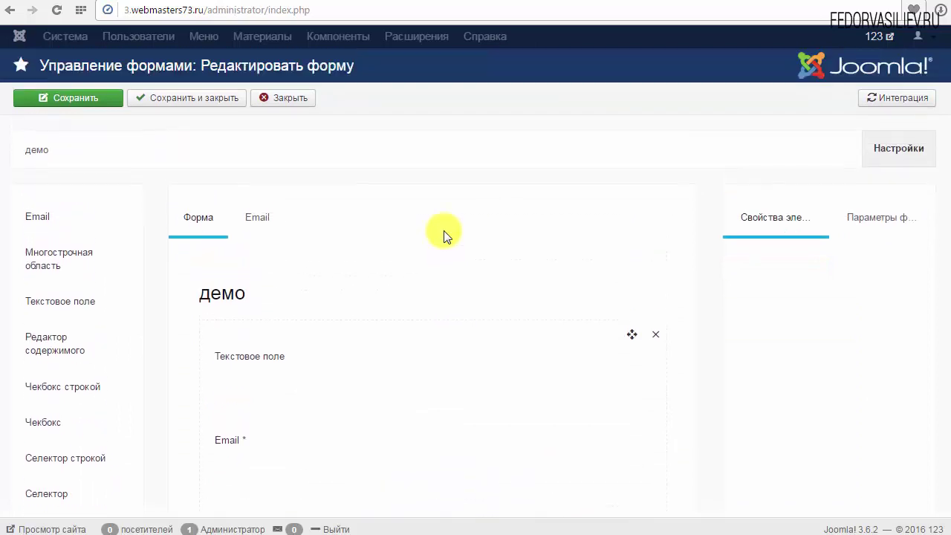
pyautogui.scroll(-2, 446, 233)
pyautogui.scroll(1, 373, 274)
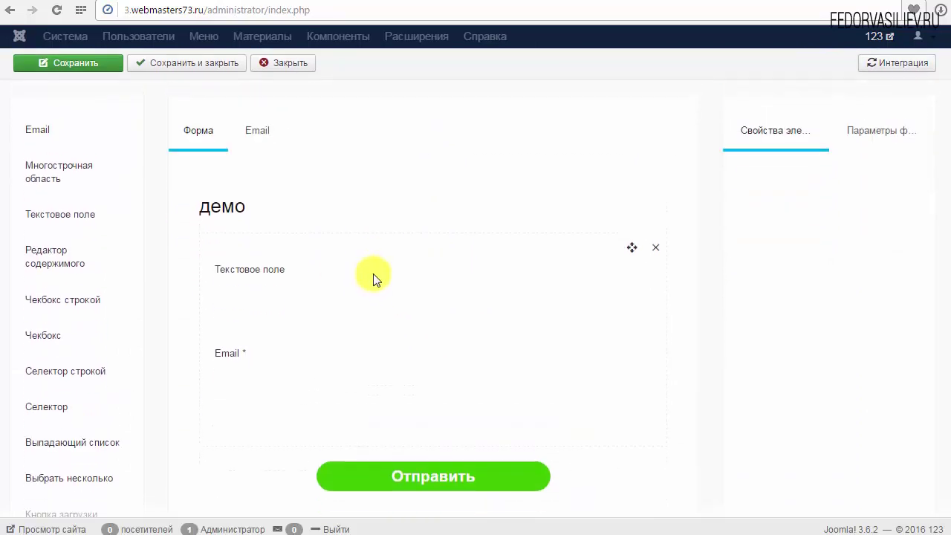
pyautogui.scroll(1, 374, 278)
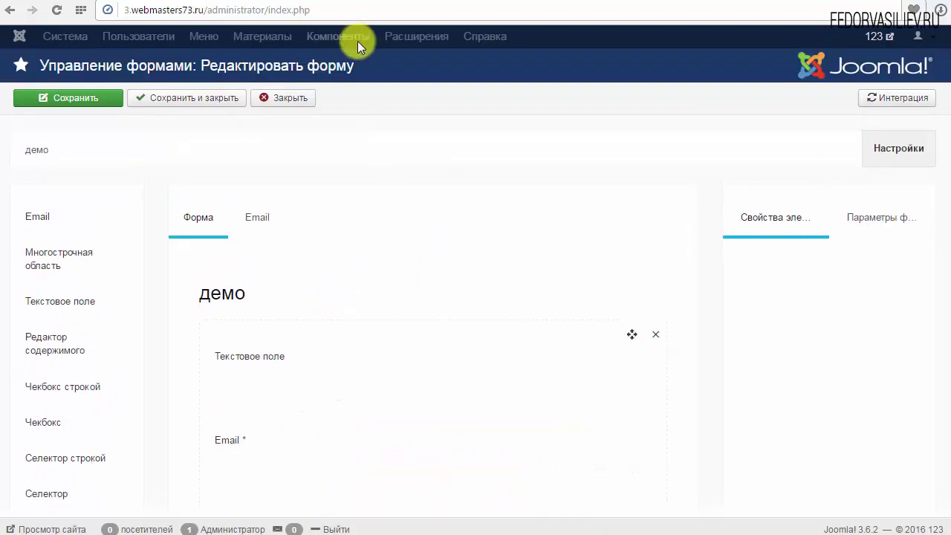
pyautogui.scroll(-2, 257, 308)
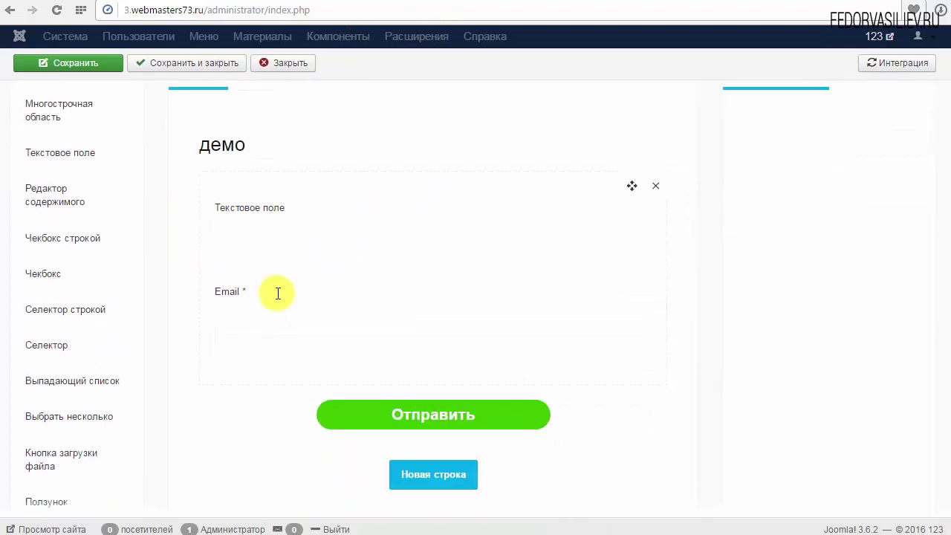
# Select the form's Текстовое поле element and give it the album icon
pyautogui.click(283, 213)
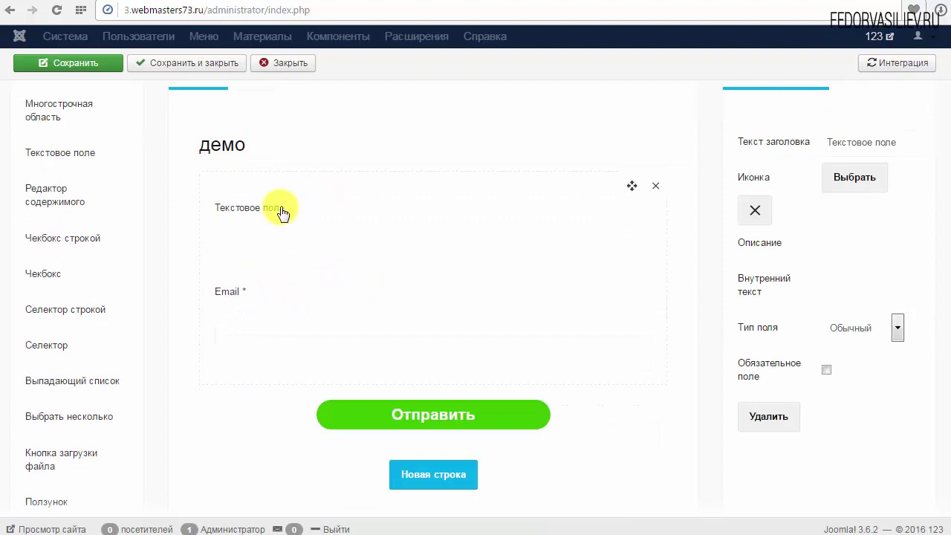
pyautogui.scroll(1, 283, 213)
pyautogui.click(255, 254)
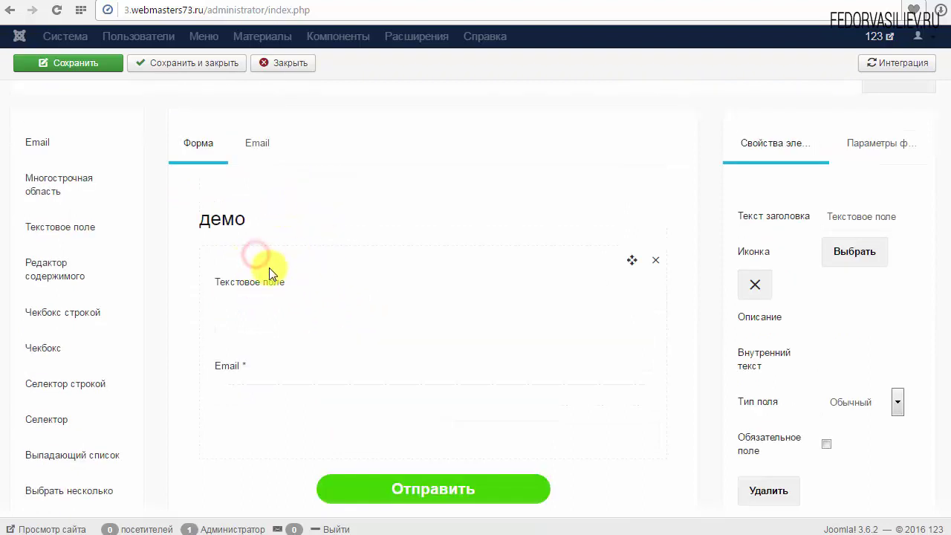
pyautogui.moveTo(264, 267); pyautogui.dragTo(276, 287)
pyautogui.moveTo(892, 216); pyautogui.dragTo(810, 210)
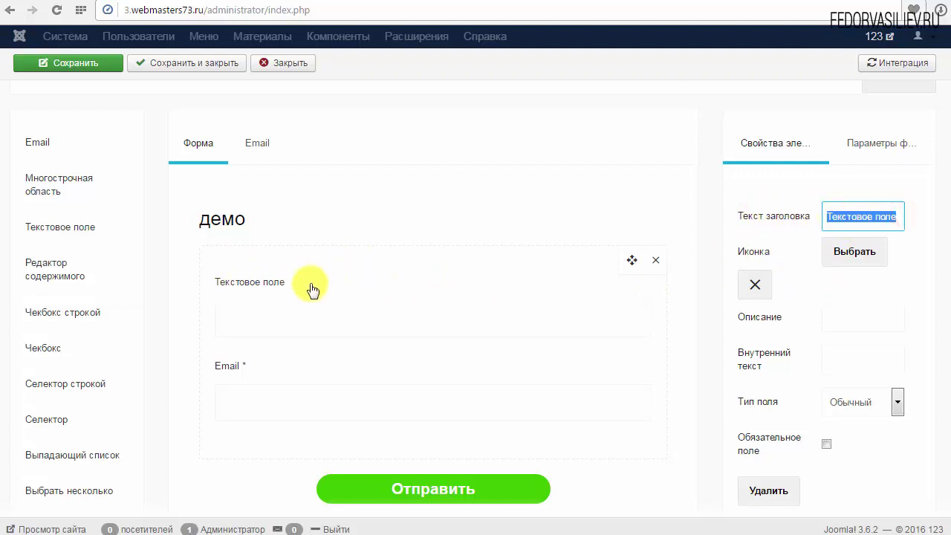
pyautogui.click(856, 255)
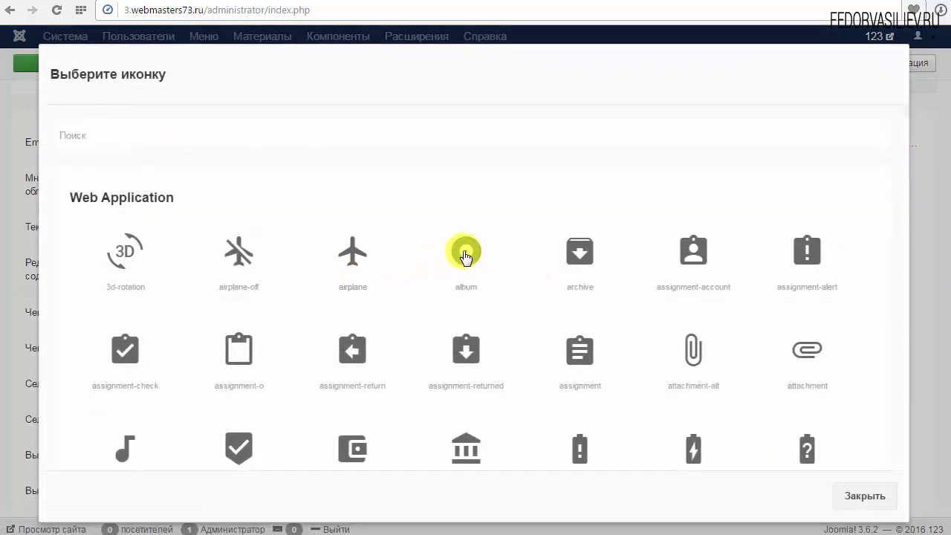
pyautogui.click(465, 257)
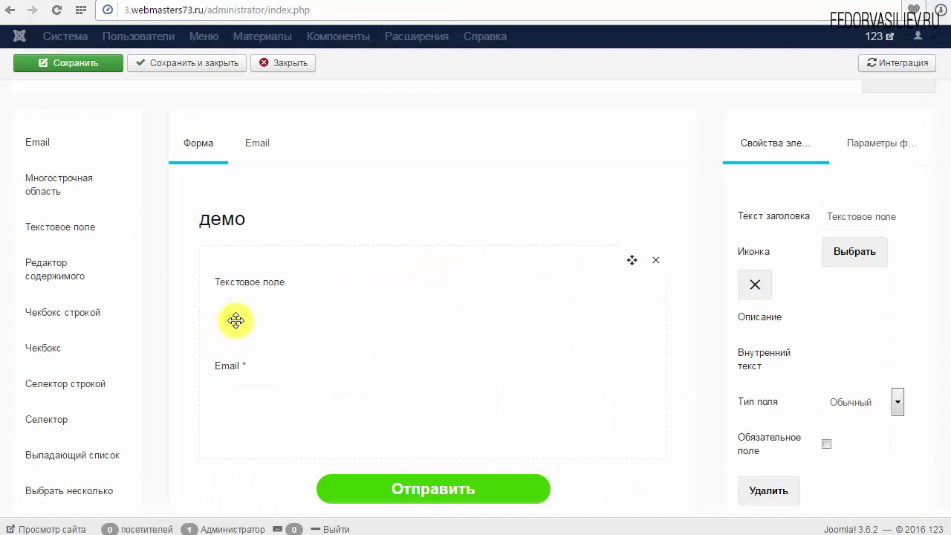
pyautogui.click(269, 317)
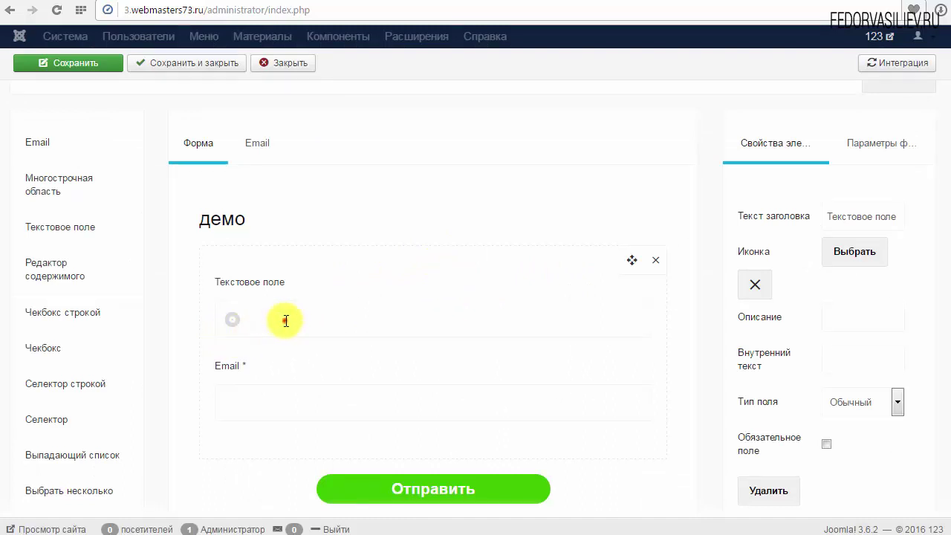
pyautogui.click(282, 320)
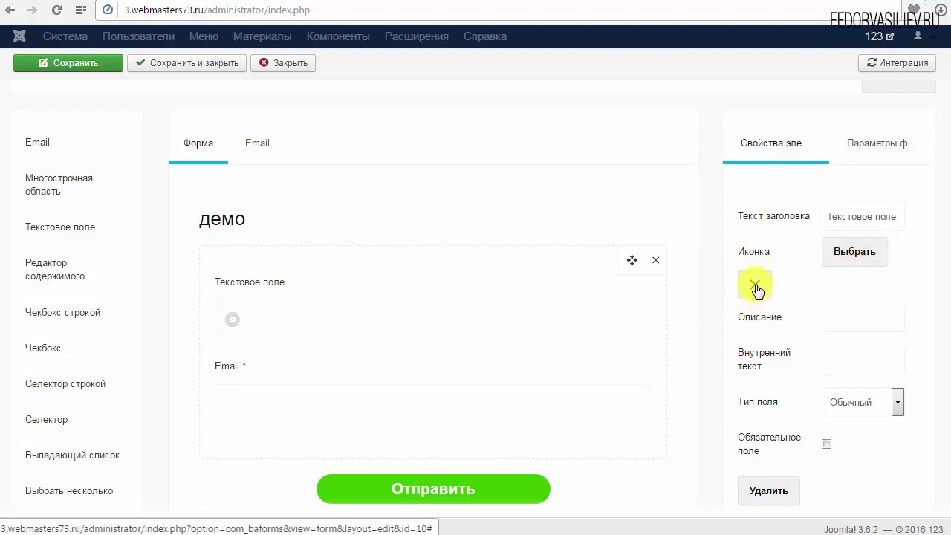
# Set the text field's description to "тест" and its inner text to "демо"
pyautogui.click(871, 316)
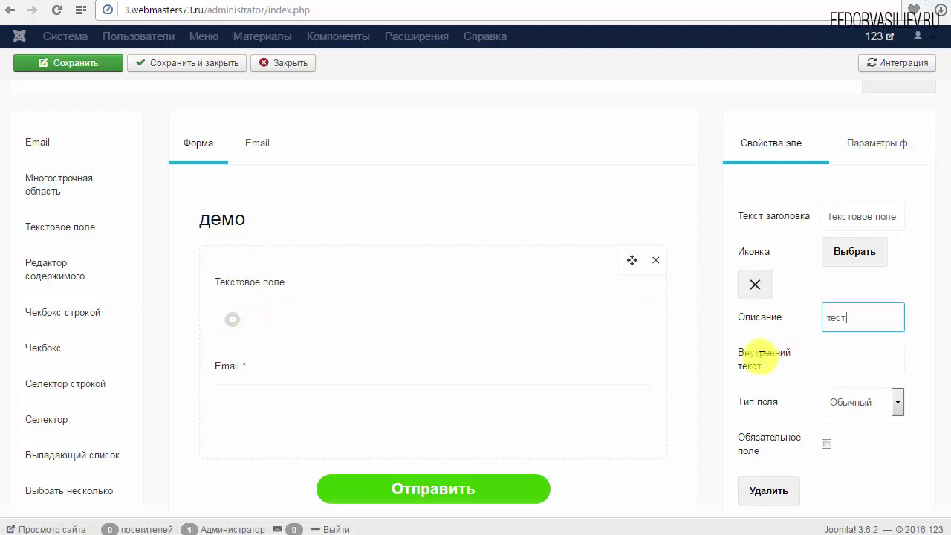
pyautogui.click(849, 363)
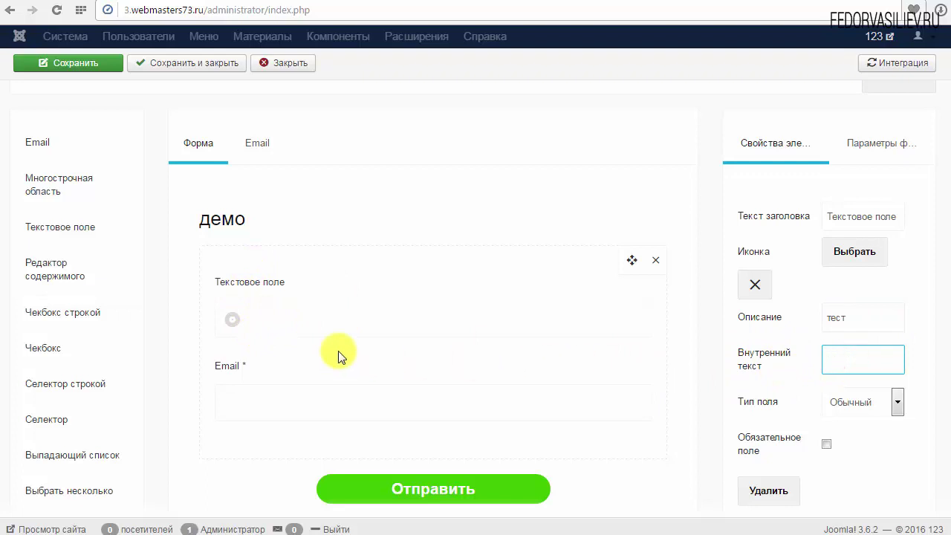
pyautogui.write('демо')
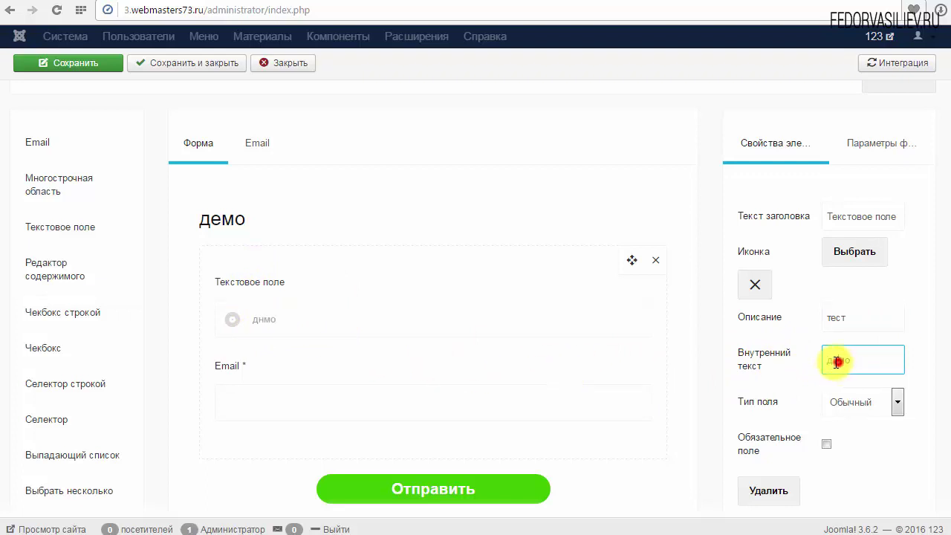
pyautogui.moveTo(281, 318)
pyautogui.mouseDown()
pyautogui.moveTo(248, 318)
pyautogui.moveTo(269, 316)
pyautogui.mouseUp()
pyautogui.click(255, 315)
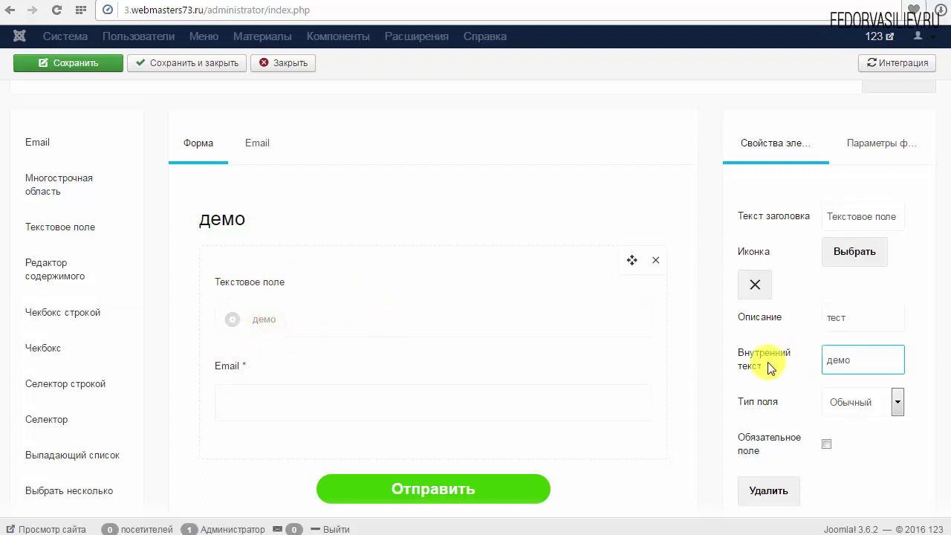
# Set the text field's type to Число
pyautogui.click(898, 409)
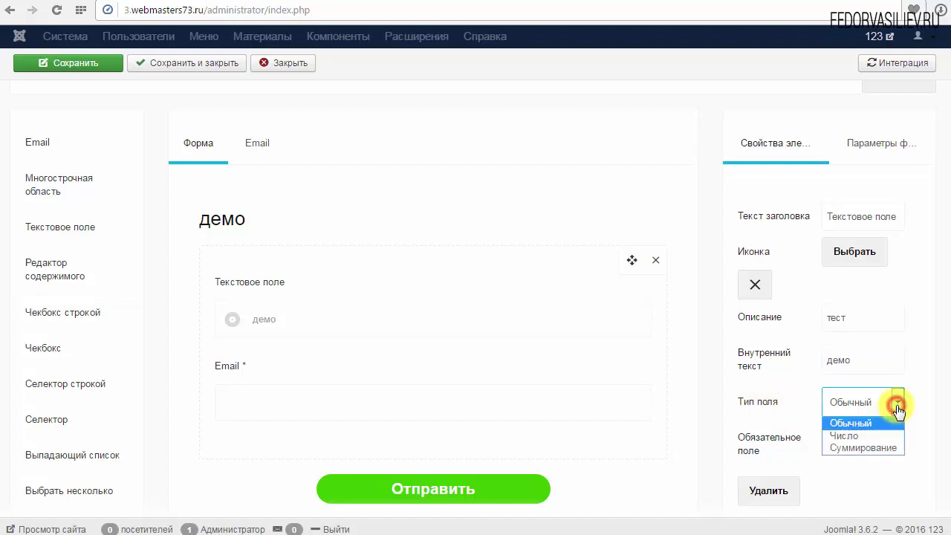
pyautogui.click(862, 423)
pyautogui.click(337, 329)
pyautogui.click(233, 320)
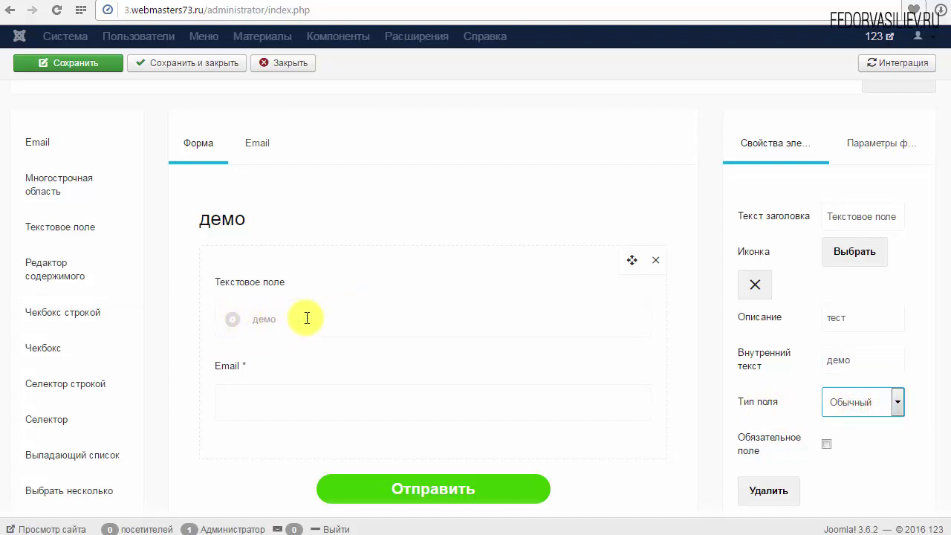
pyautogui.click(855, 402)
pyautogui.click(848, 436)
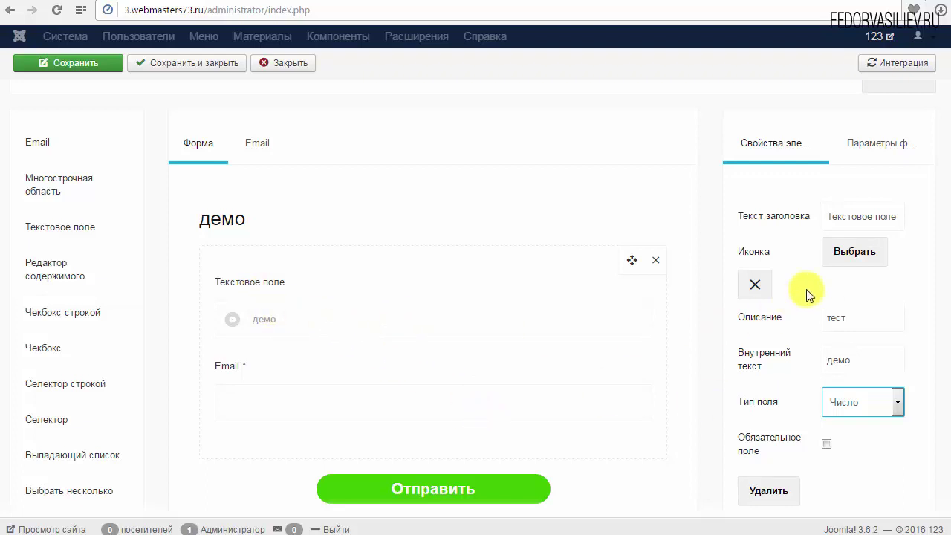
pyautogui.click(771, 211)
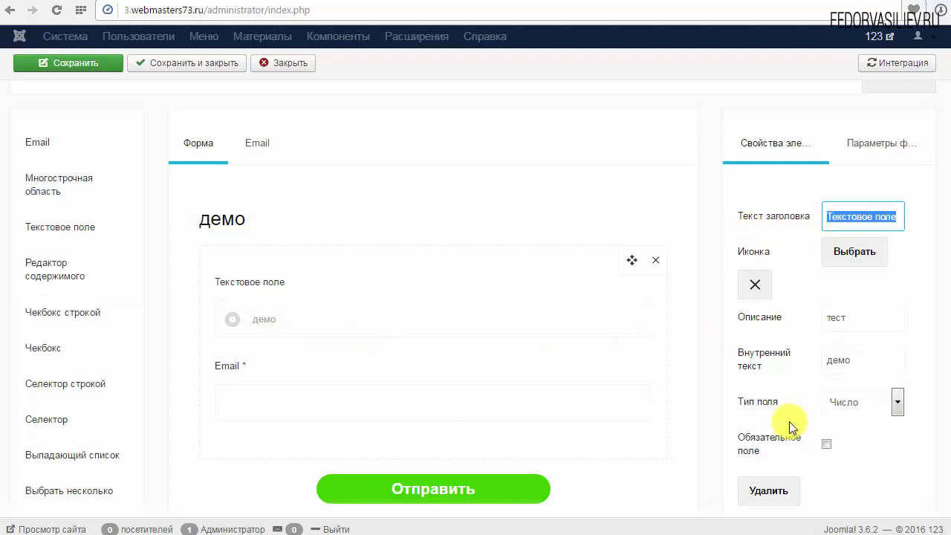
pyautogui.click(847, 402)
pyautogui.click(855, 436)
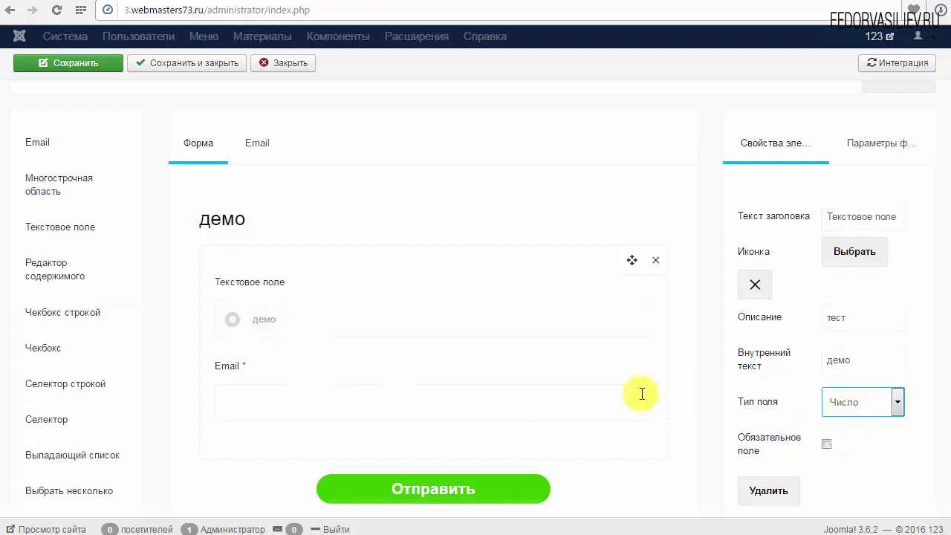
# Try the Суммирование type for the text field and switch it back to Число
pyautogui.click(848, 402)
pyautogui.click(855, 452)
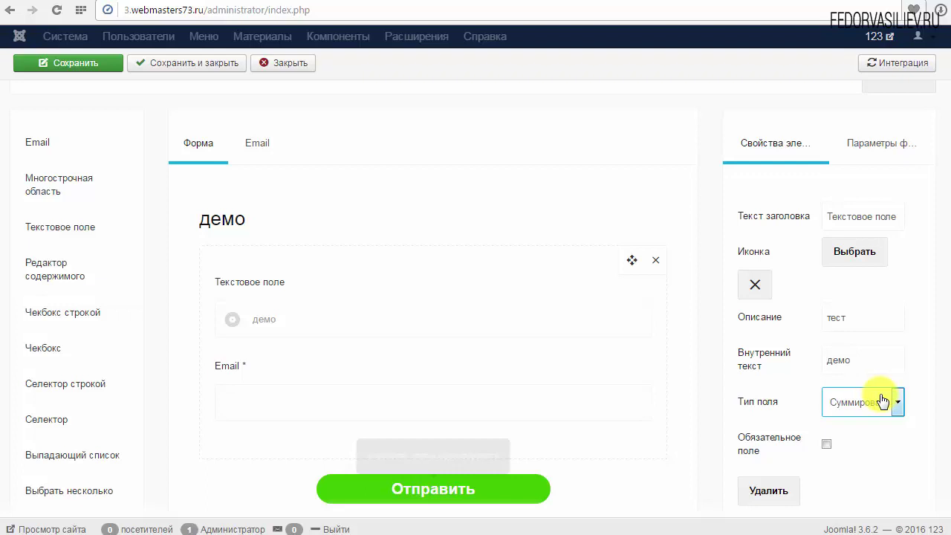
pyautogui.click(866, 402)
pyautogui.click(836, 441)
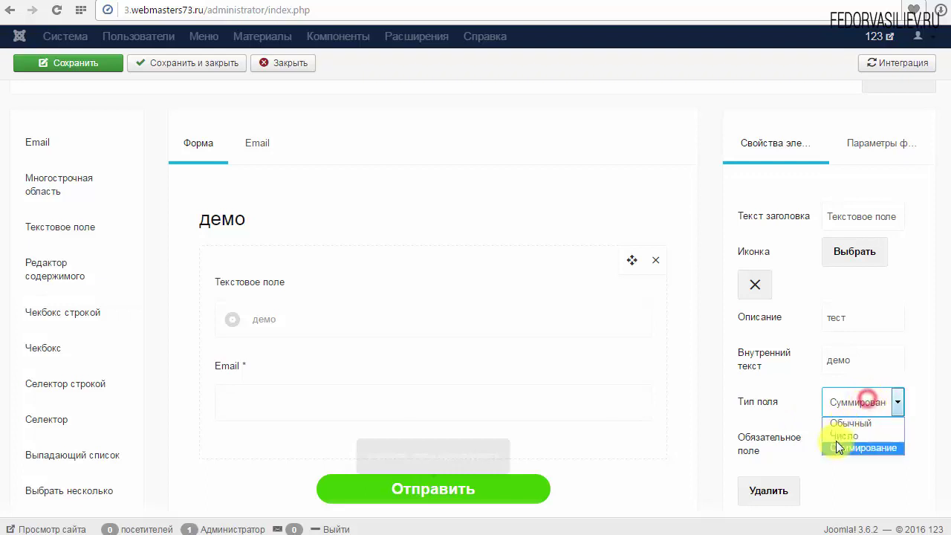
# Mark the text field as required and clear that mark again
pyautogui.scroll(-1, 758, 364)
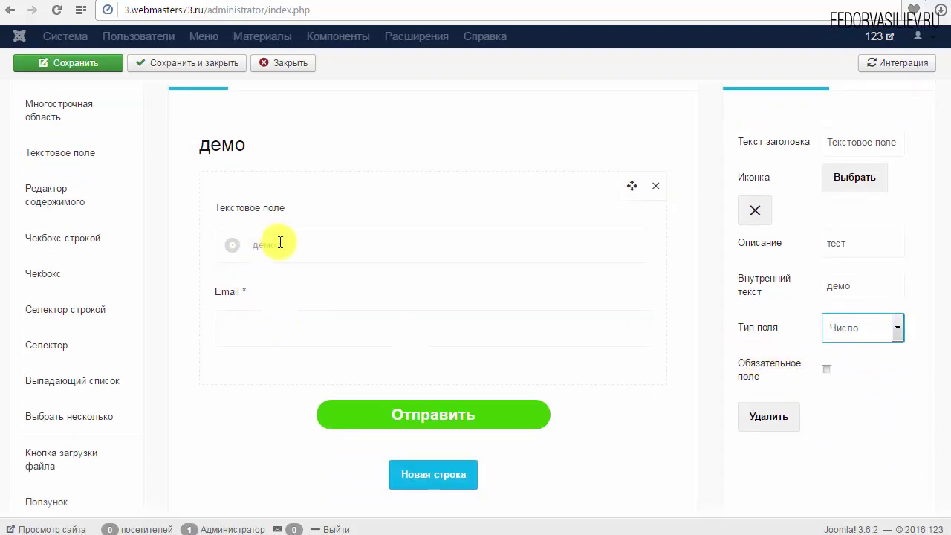
pyautogui.click(826, 375)
pyautogui.click(826, 371)
# Try to delete the text field from the демо form
pyautogui.click(772, 425)
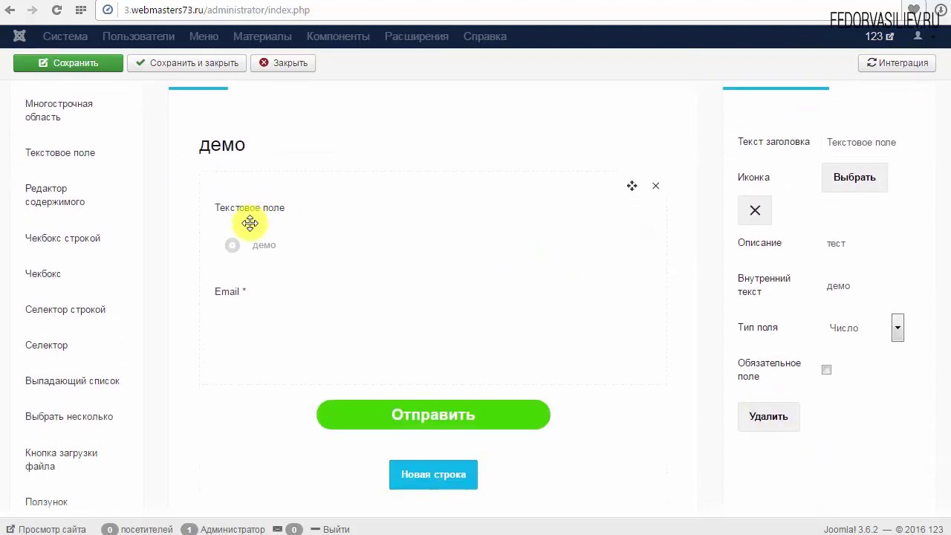
pyautogui.click(440, 248)
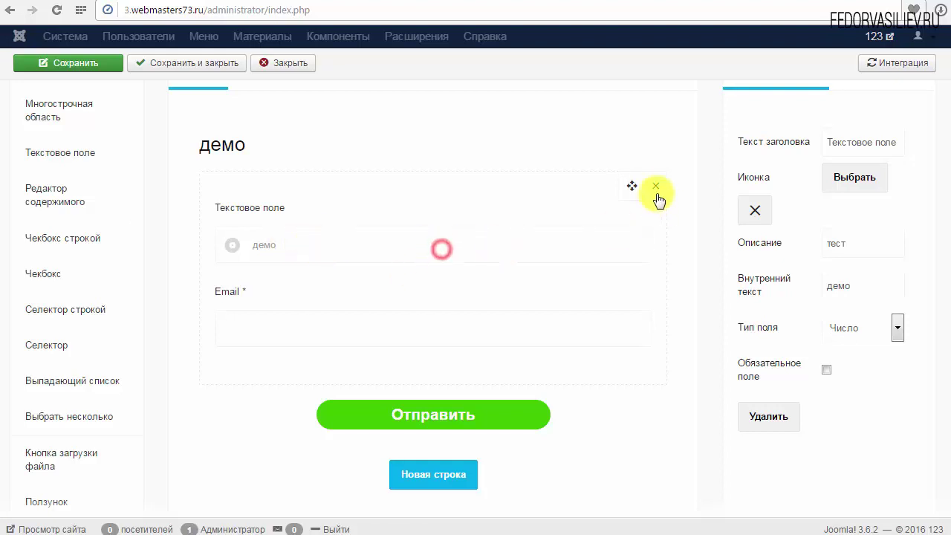
pyautogui.scroll(1, 656, 257)
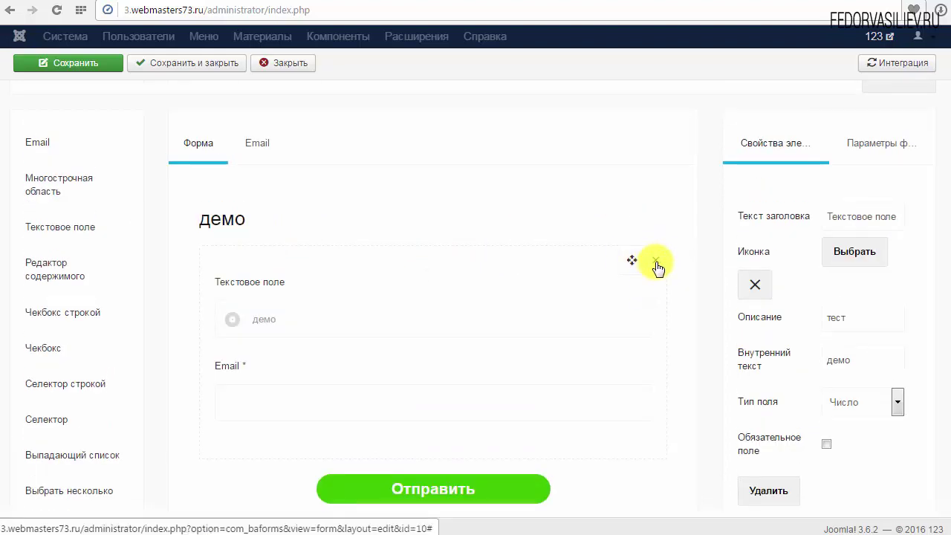
pyautogui.click(255, 398)
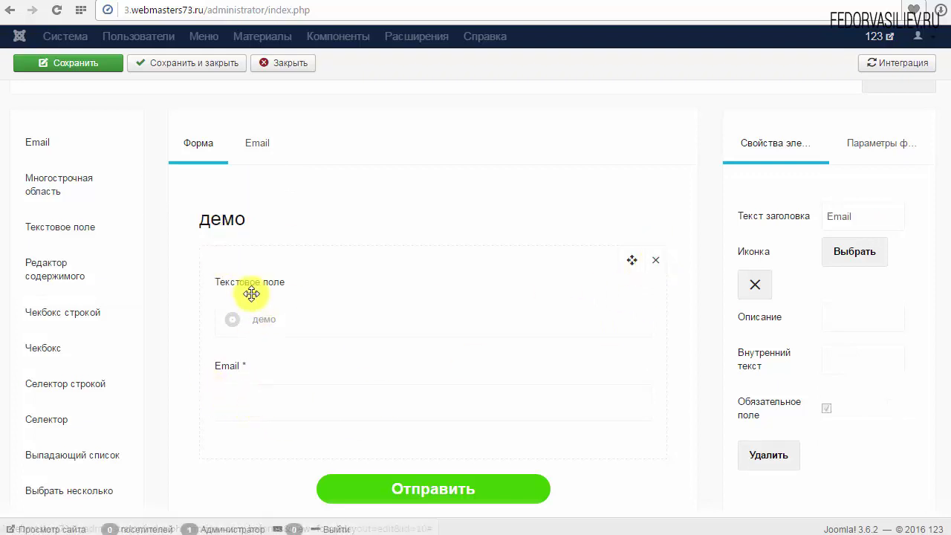
pyautogui.click(315, 319)
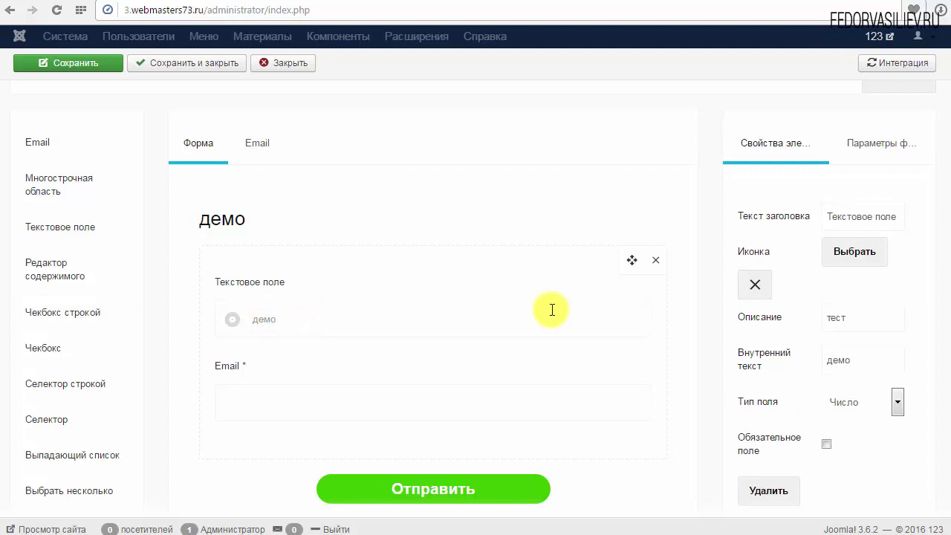
pyautogui.scroll(-1, 784, 418)
pyautogui.click(759, 428)
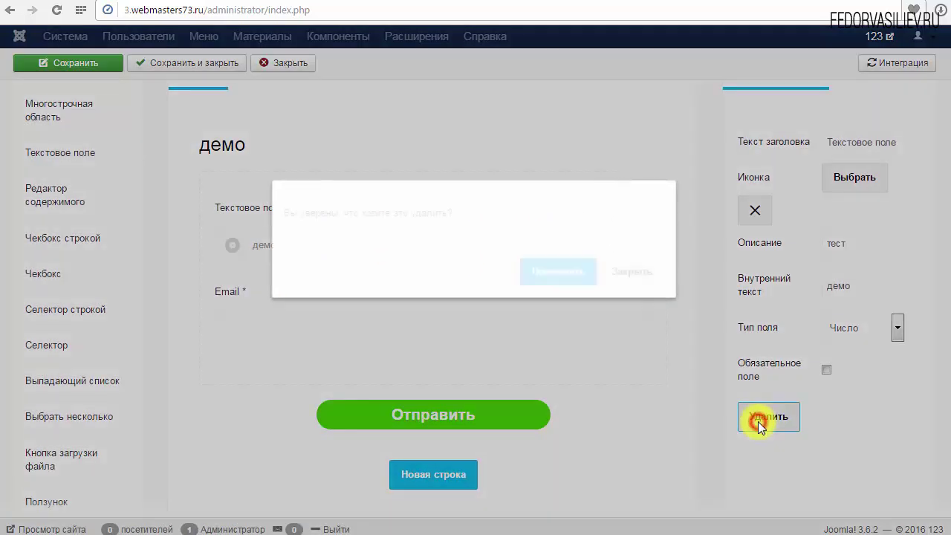
pyautogui.press('Escape')
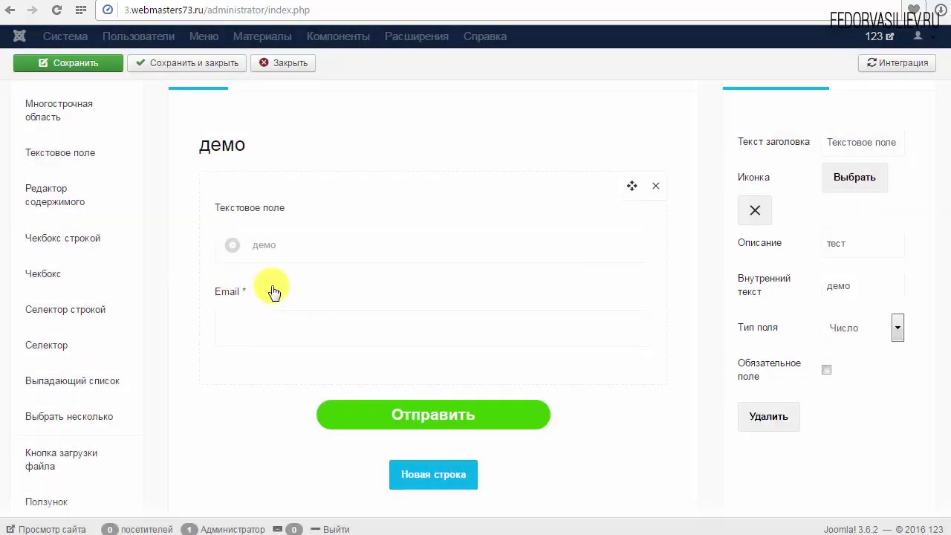
# Give the form's Email field the archive icon from the Web Application set
pyautogui.click(295, 336)
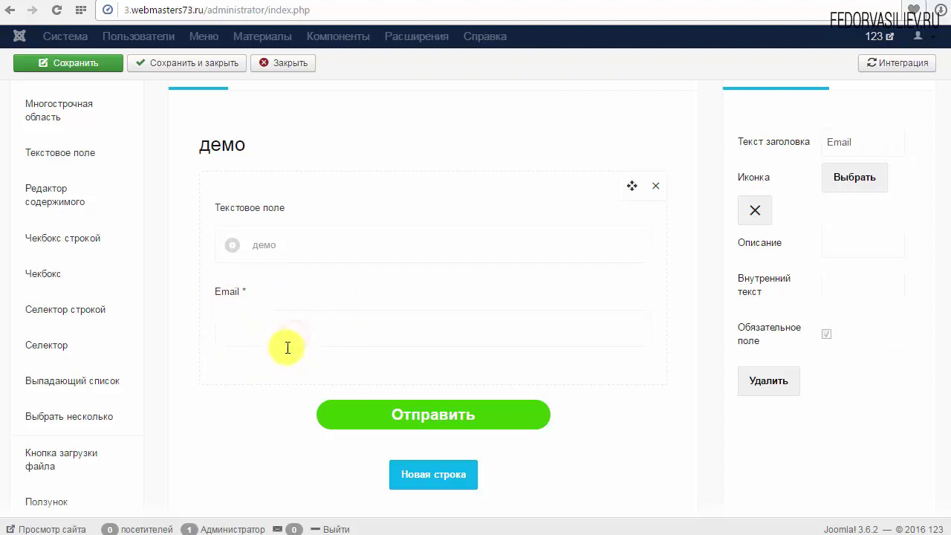
pyautogui.scroll(1, 701, 335)
pyautogui.moveTo(863, 213); pyautogui.dragTo(790, 219)
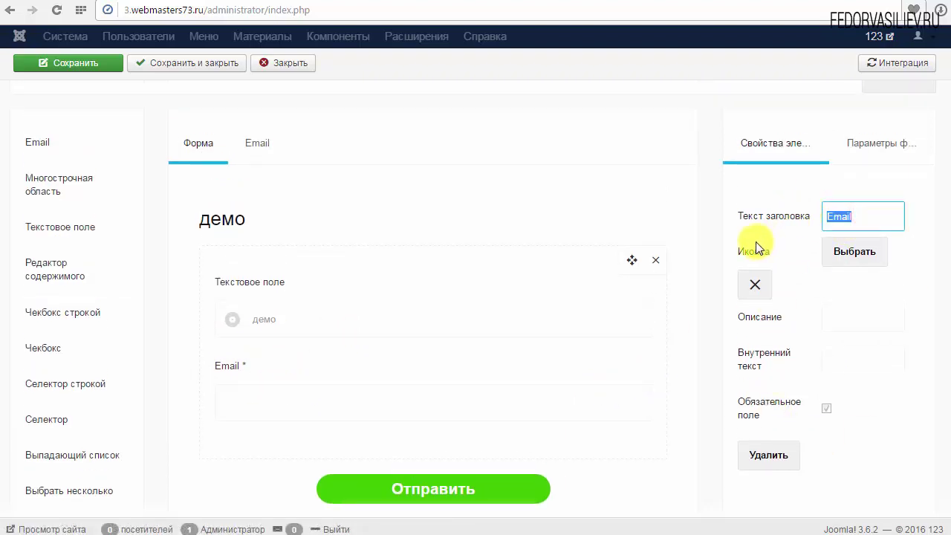
pyautogui.doubleClick(861, 216)
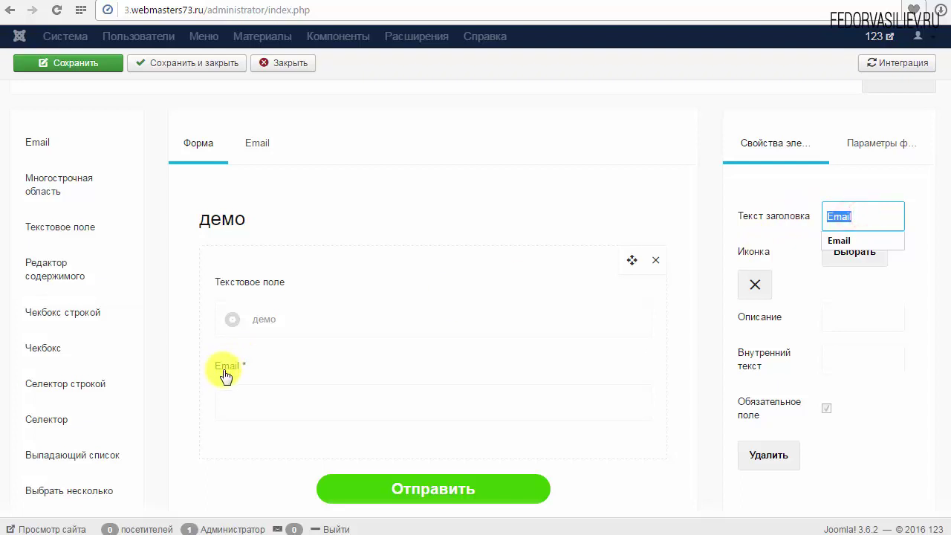
pyautogui.click(834, 257)
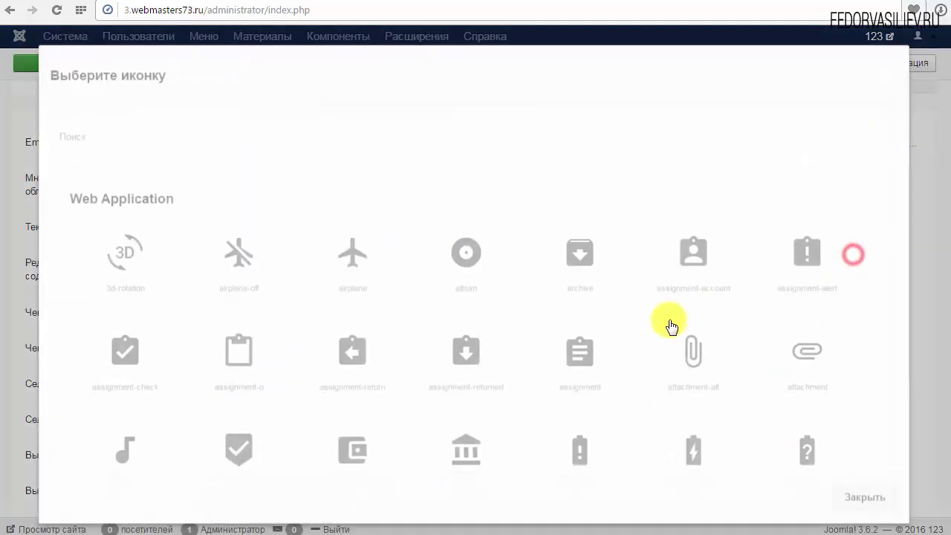
pyautogui.click(574, 261)
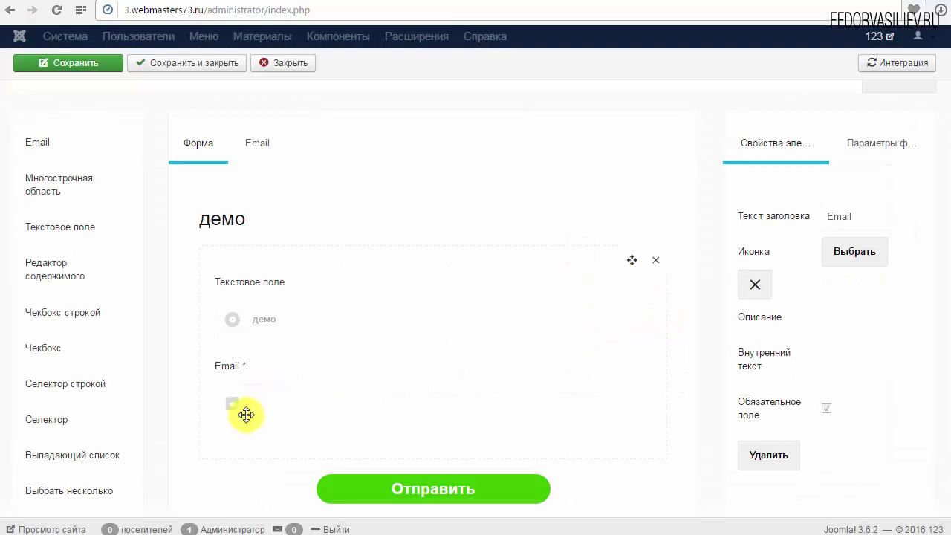
# Try to clear the required mark of the Email field
pyautogui.click(865, 324)
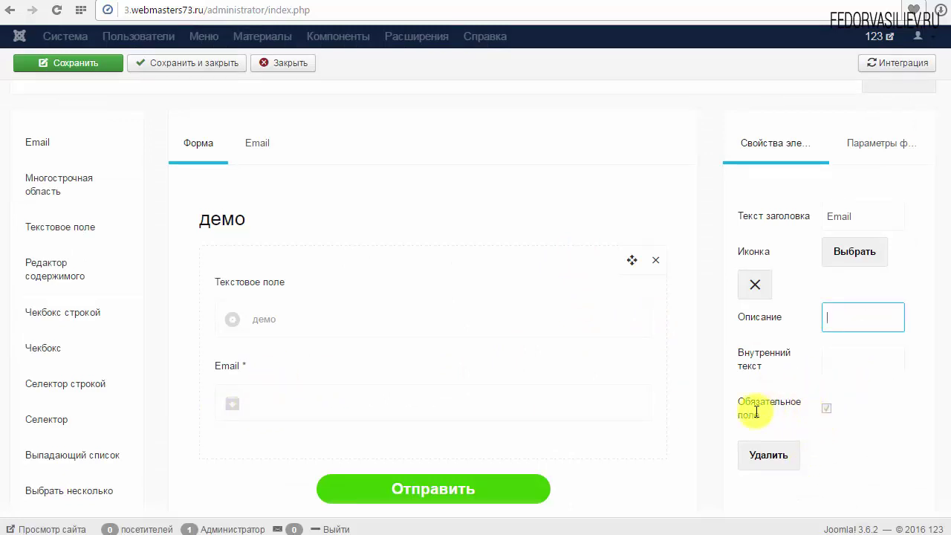
pyautogui.click(827, 408)
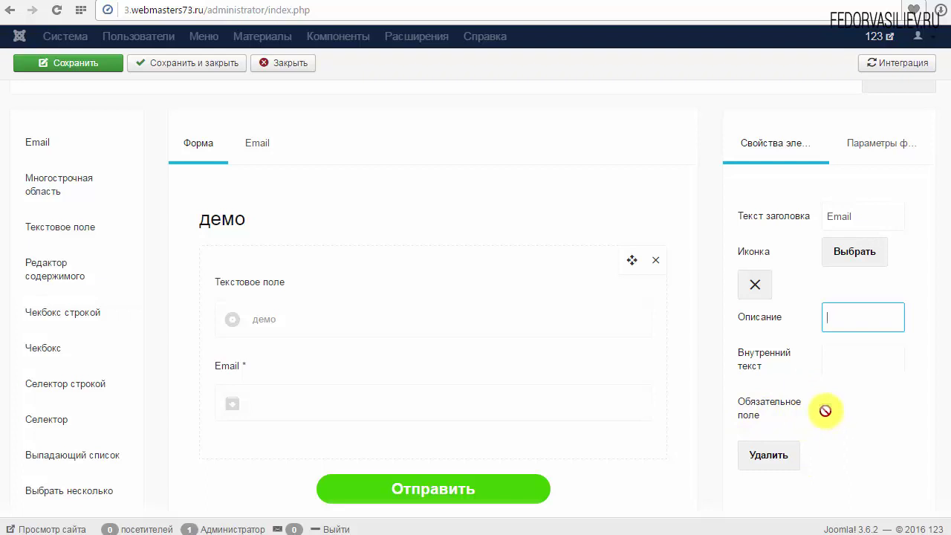
pyautogui.click(828, 412)
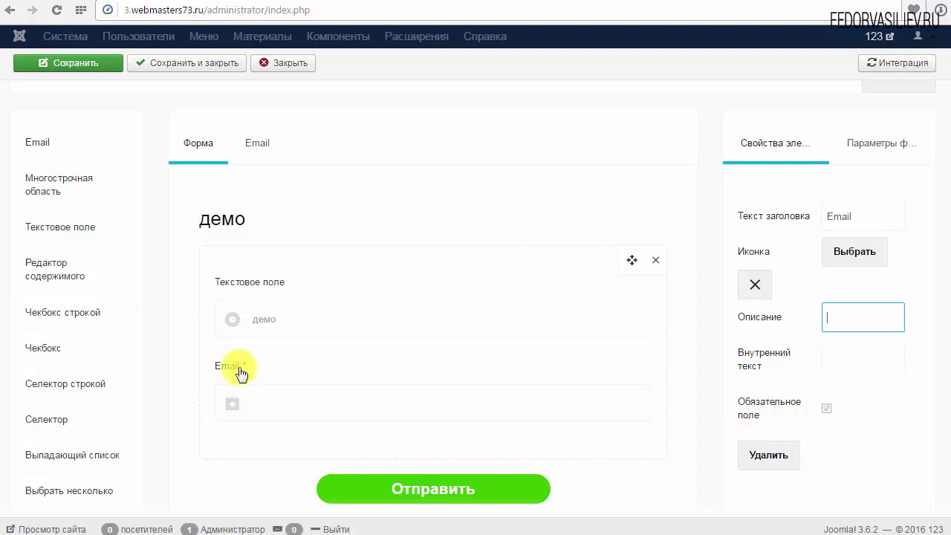
pyautogui.click(585, 377)
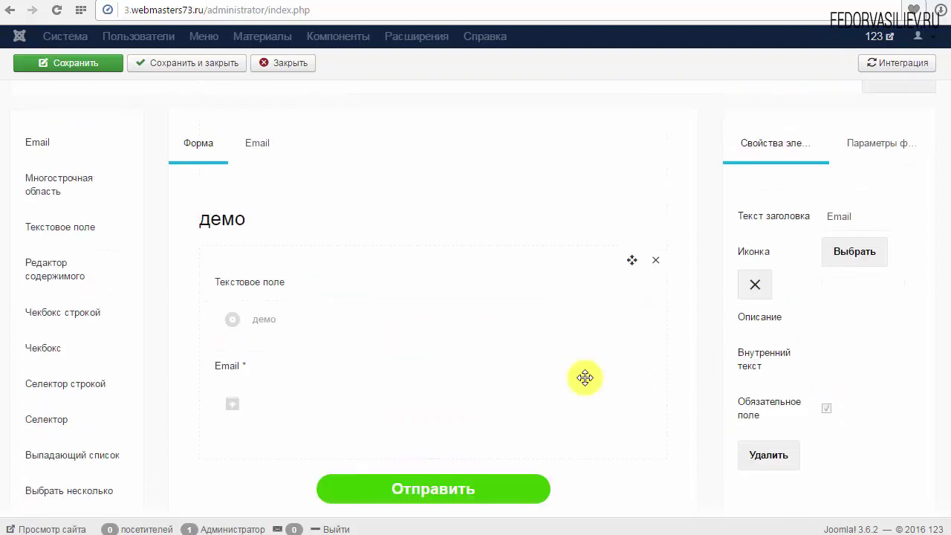
# Open the form-wide parameters and examine the form width setting
pyautogui.click(886, 148)
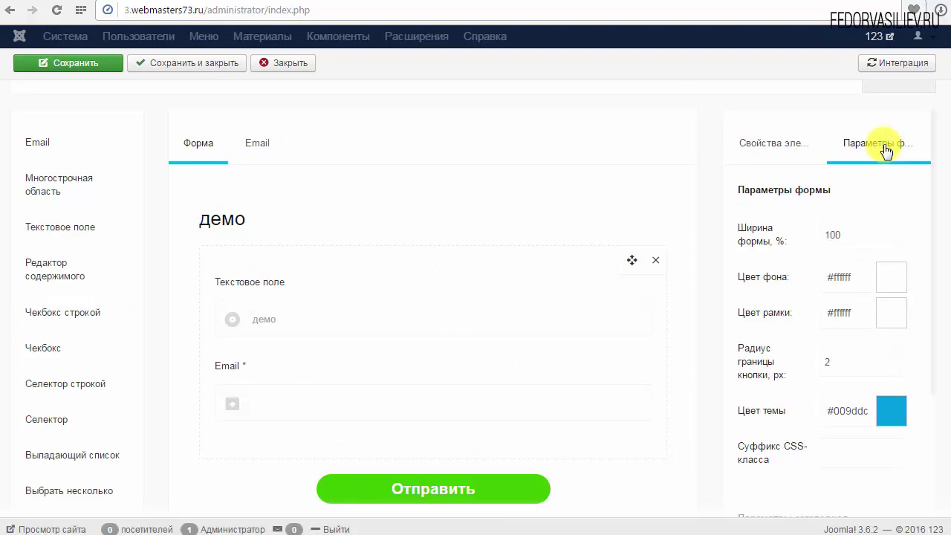
pyautogui.doubleClick(843, 236)
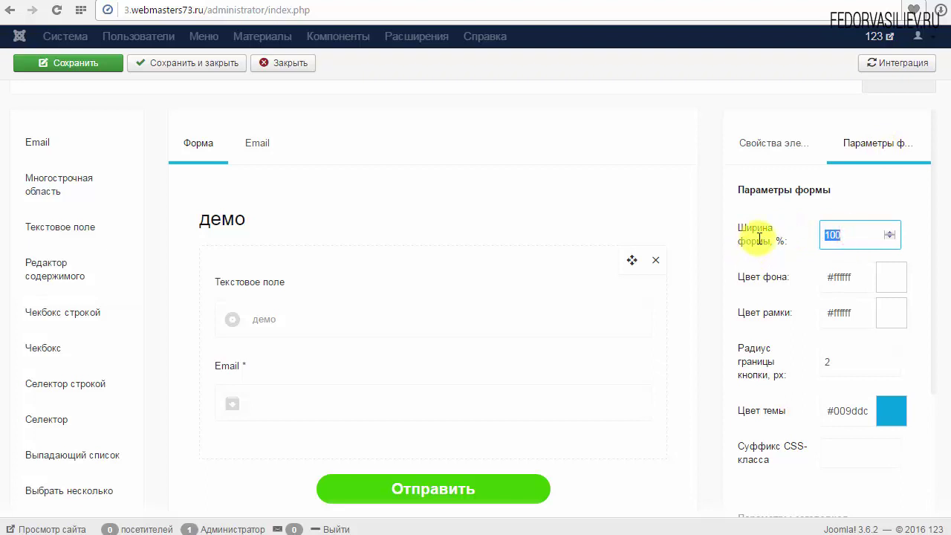
pyautogui.click(758, 238)
pyautogui.doubleClick(856, 236)
pyautogui.click(758, 236)
# Try several red shades for the form's background and settle on #ff0808
pyautogui.click(884, 277)
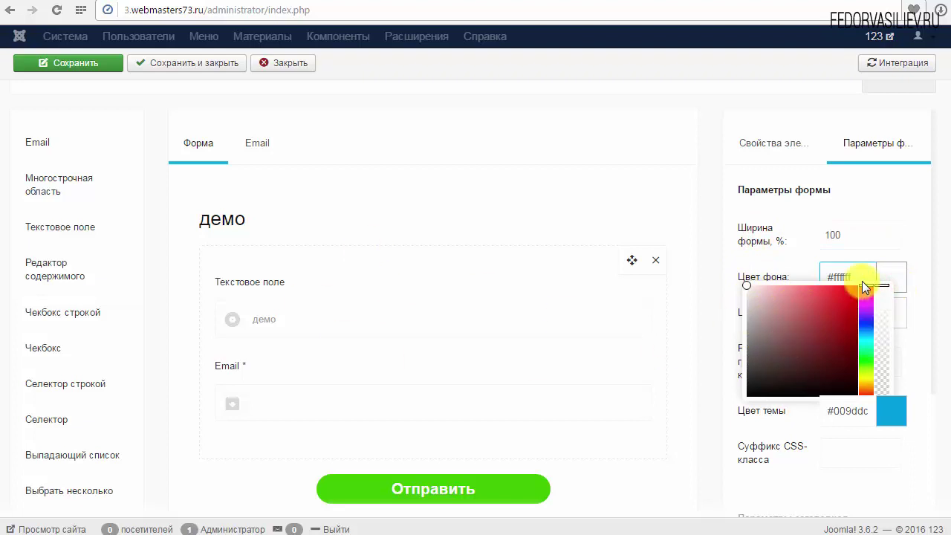
pyautogui.click(827, 318)
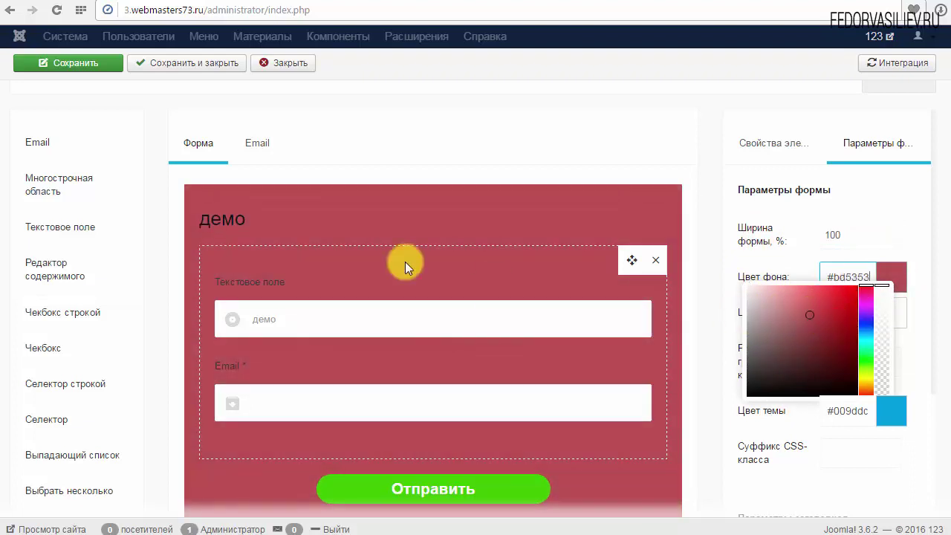
pyautogui.click(833, 304)
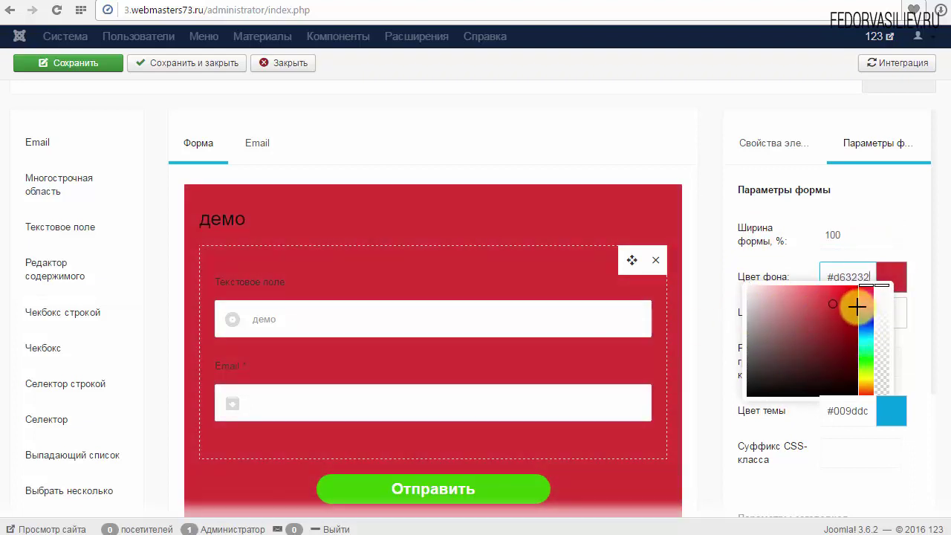
pyautogui.click(810, 293)
pyautogui.moveTo(815, 291); pyautogui.dragTo(864, 287)
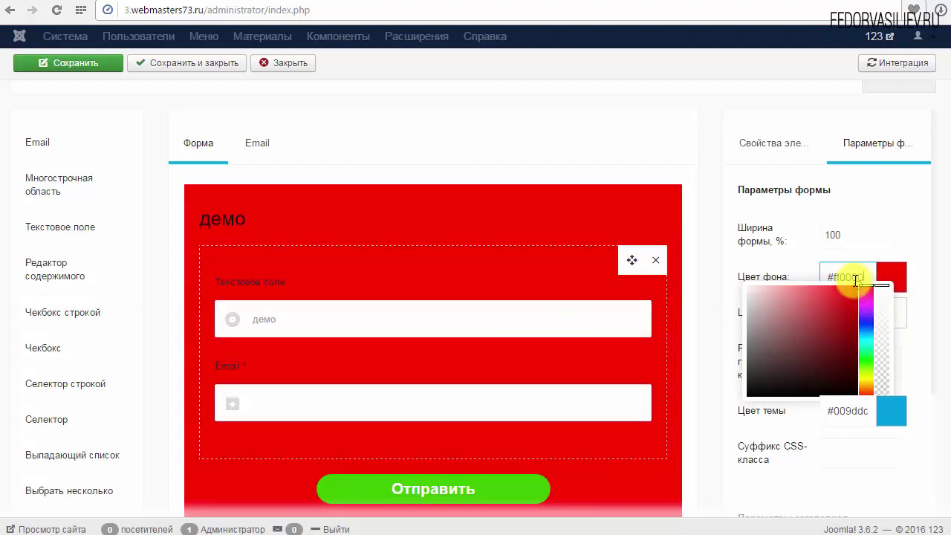
pyautogui.click(860, 281)
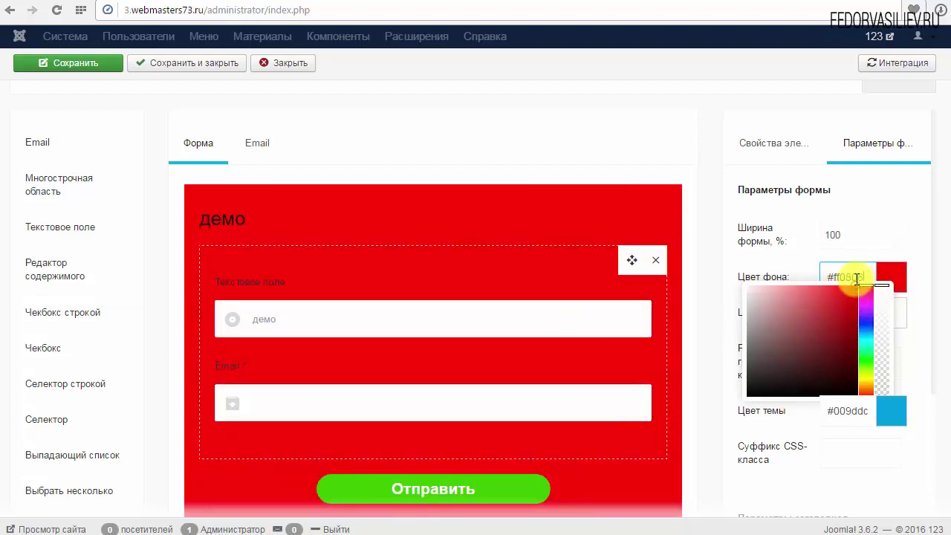
pyautogui.click(800, 273)
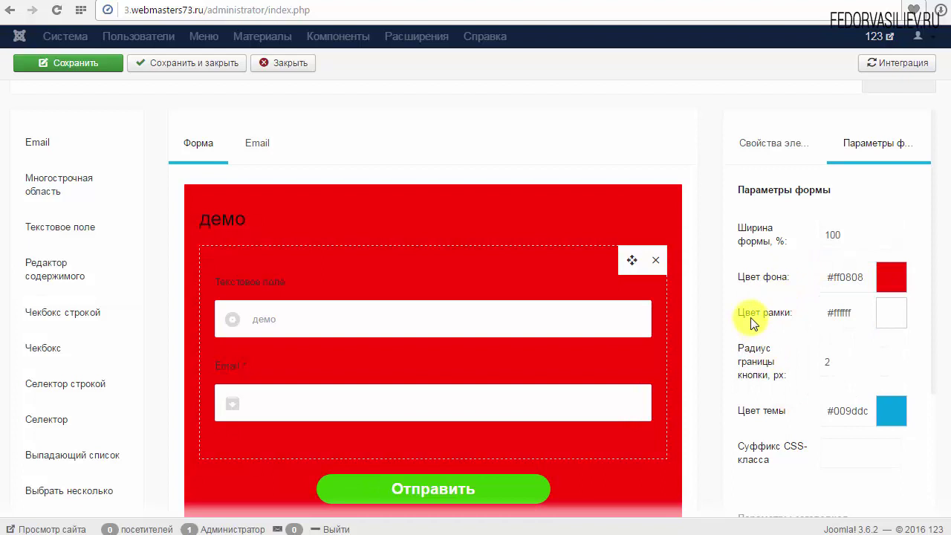
# Set the form's border colour to green #00ff2b and its border radius to 100 px
pyautogui.click(892, 312)
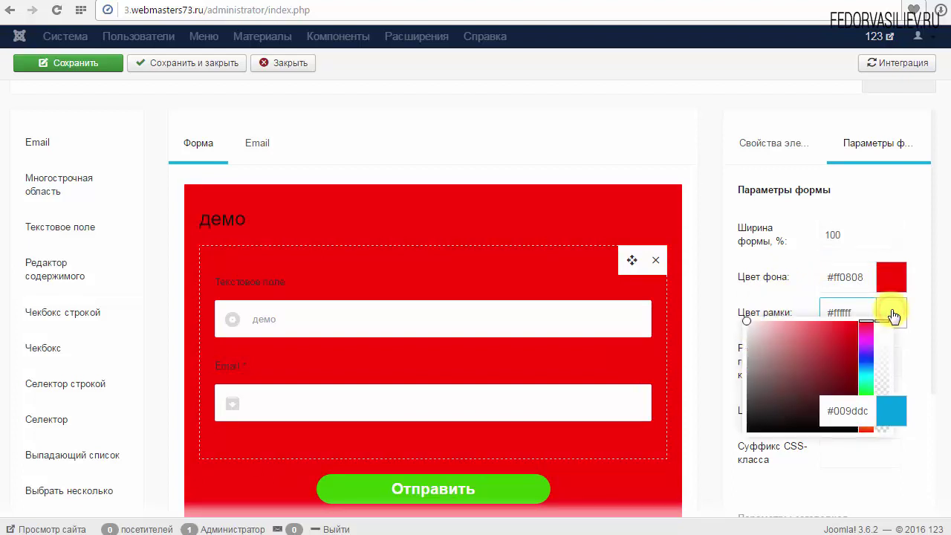
pyautogui.click(775, 365)
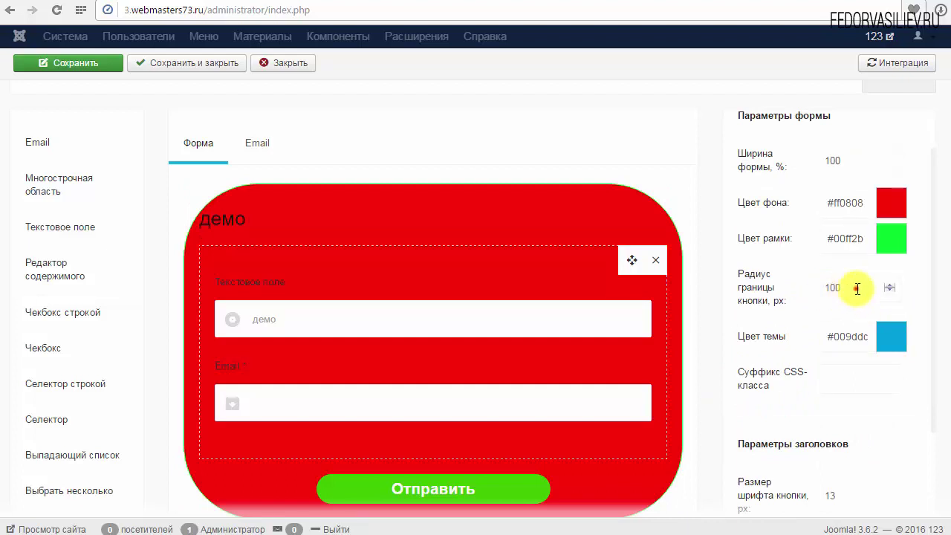
pyautogui.click(851, 287)
pyautogui.click(792, 286)
# Change the form's border colour to black #000000
pyautogui.click(888, 238)
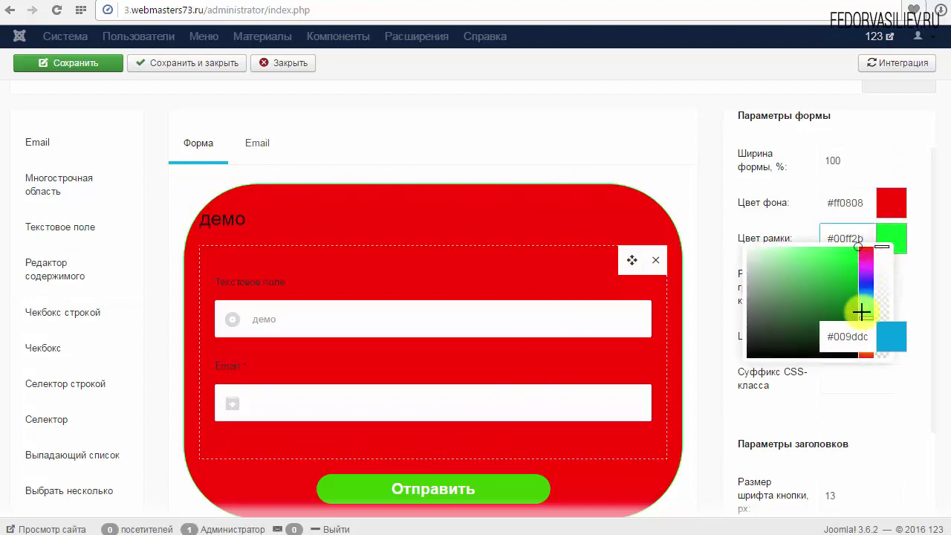
pyautogui.moveTo(860, 314); pyautogui.dragTo(733, 365)
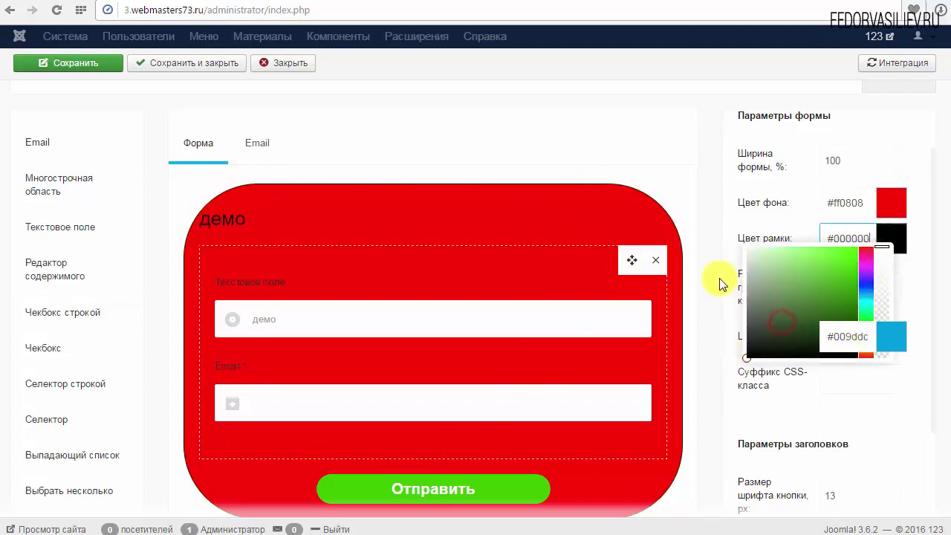
pyautogui.click(800, 222)
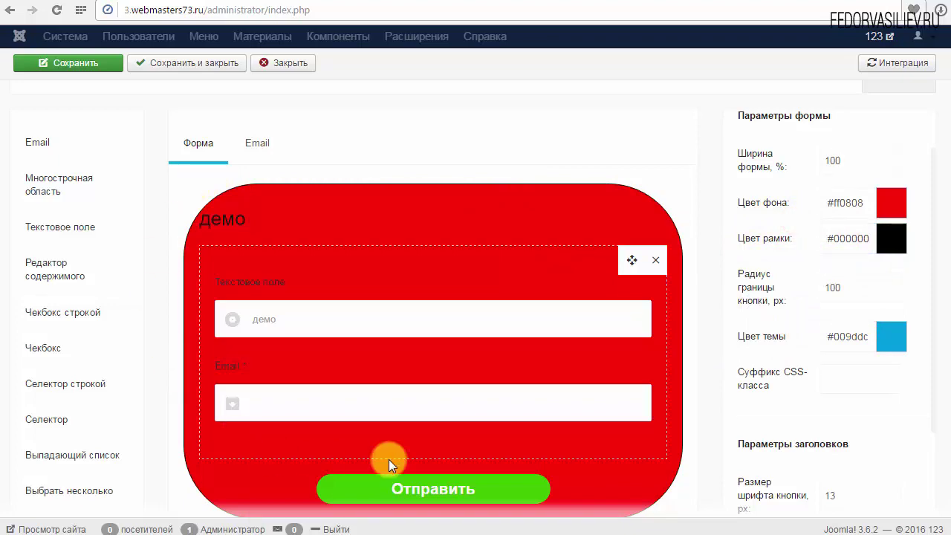
# Set the form's theme colour to white #ffffff and leave the CSS class suffix empty
pyautogui.scroll(-1, 740, 262)
pyautogui.scroll(-2, 739, 262)
pyautogui.scroll(3, 552, 265)
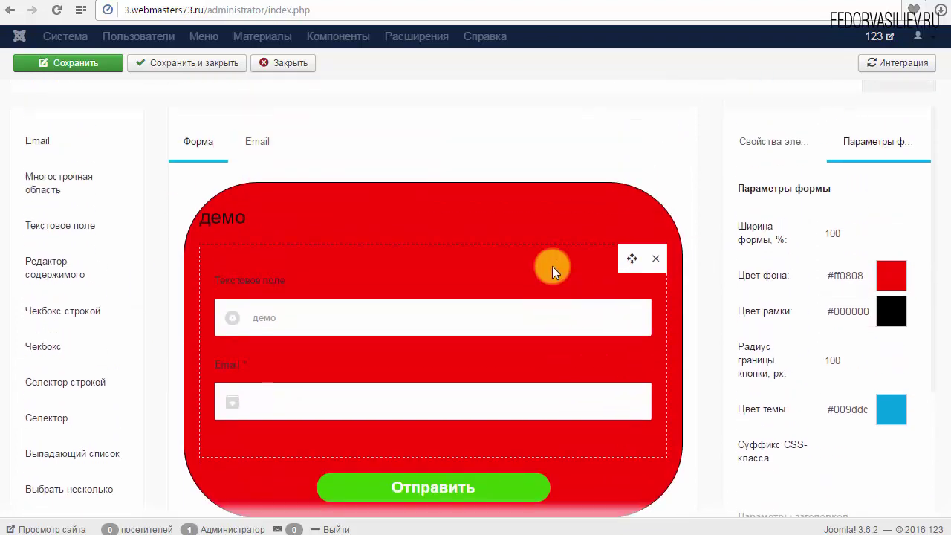
pyautogui.scroll(-2, 882, 282)
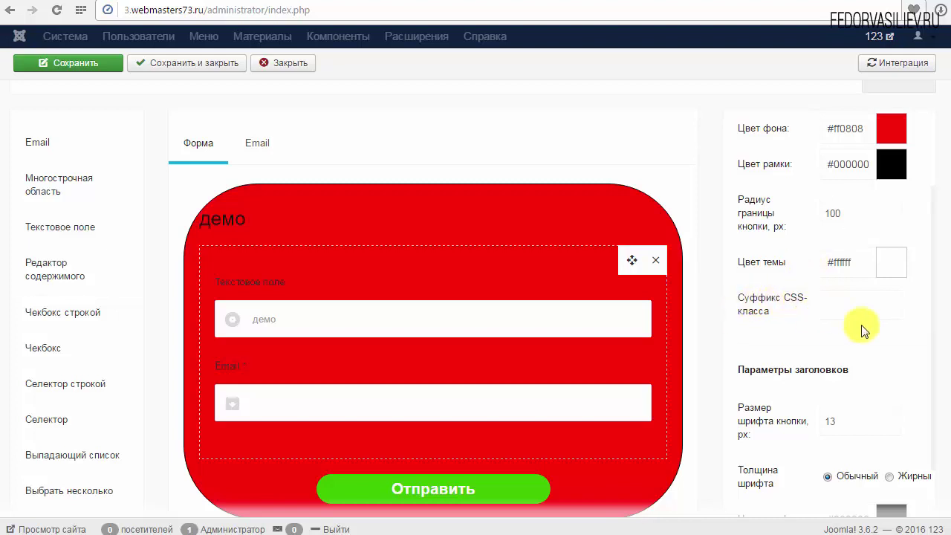
pyautogui.click(865, 312)
# Set the font size of the field headings to 21 px
pyautogui.scroll(-2, 845, 306)
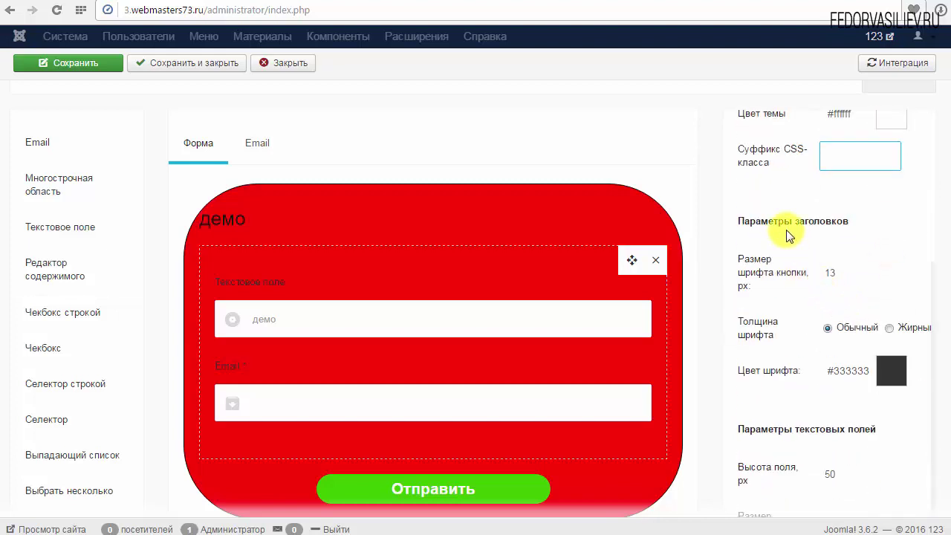
pyautogui.click(891, 270)
pyautogui.click(891, 270)
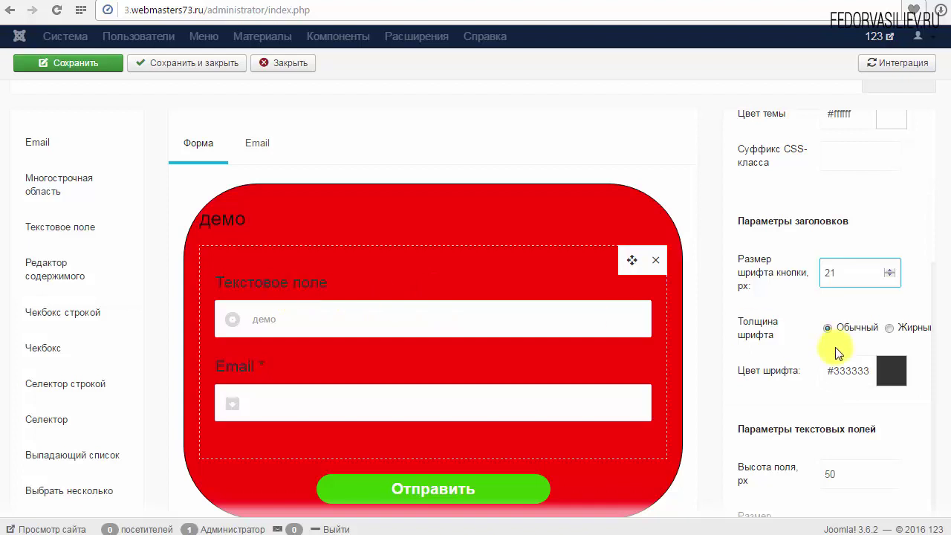
# Set the field headings' font colour to white #ffffff and their font weight to bold
pyautogui.click(893, 370)
pyautogui.moveTo(854, 403); pyautogui.dragTo(733, 365)
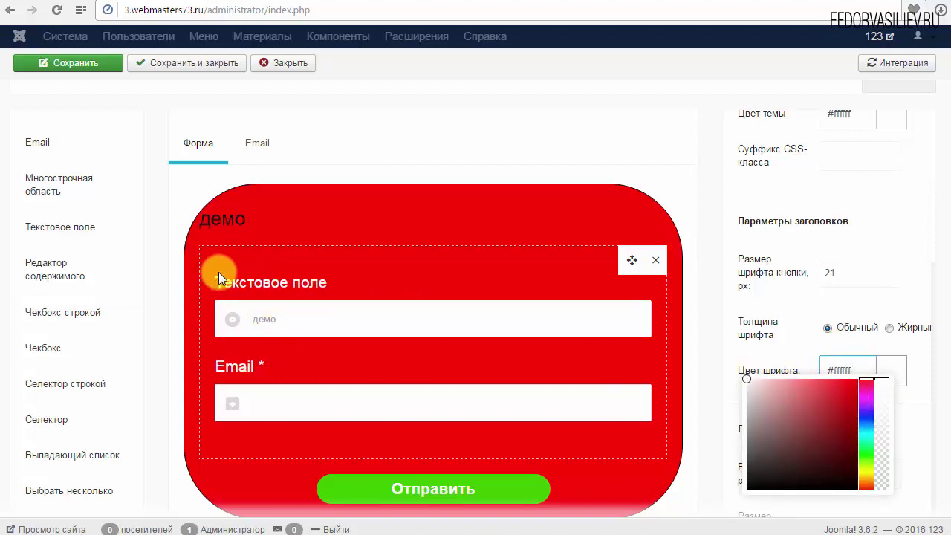
pyautogui.click(806, 348)
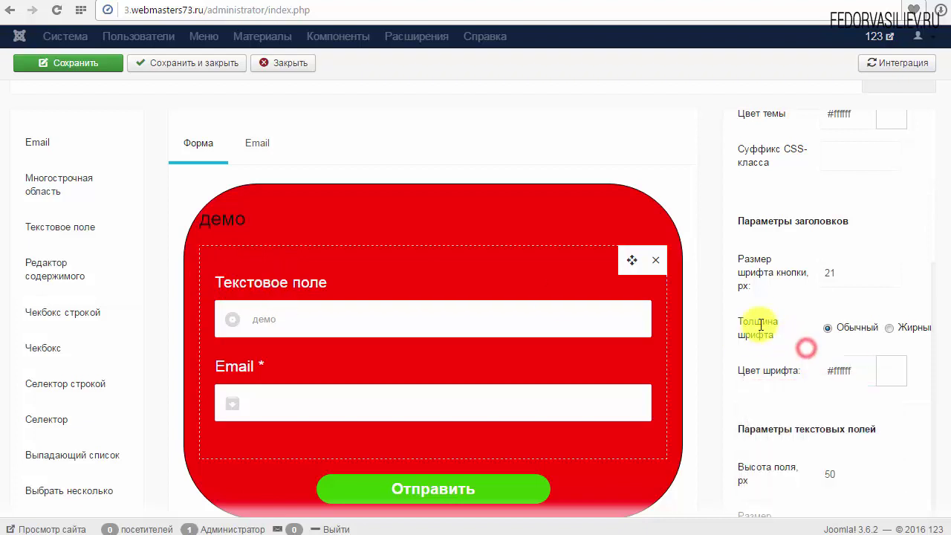
pyautogui.click(888, 330)
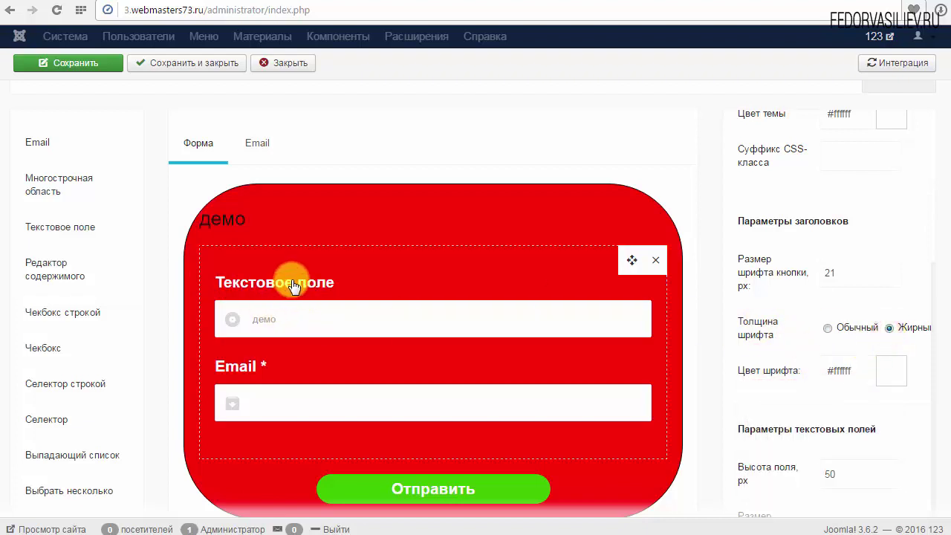
# Try a text field height of 80 px and set it back to 50 px
pyautogui.scroll(-2, 748, 302)
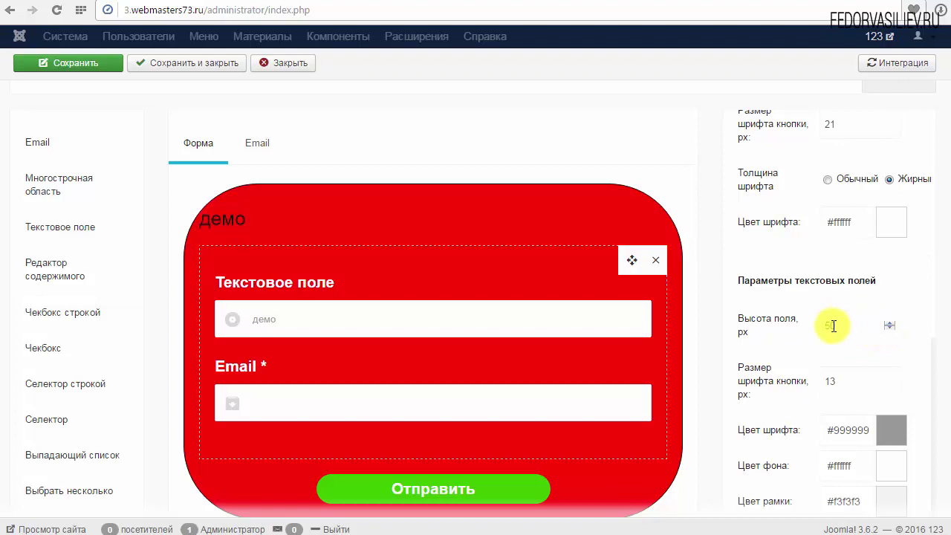
pyautogui.write('80')
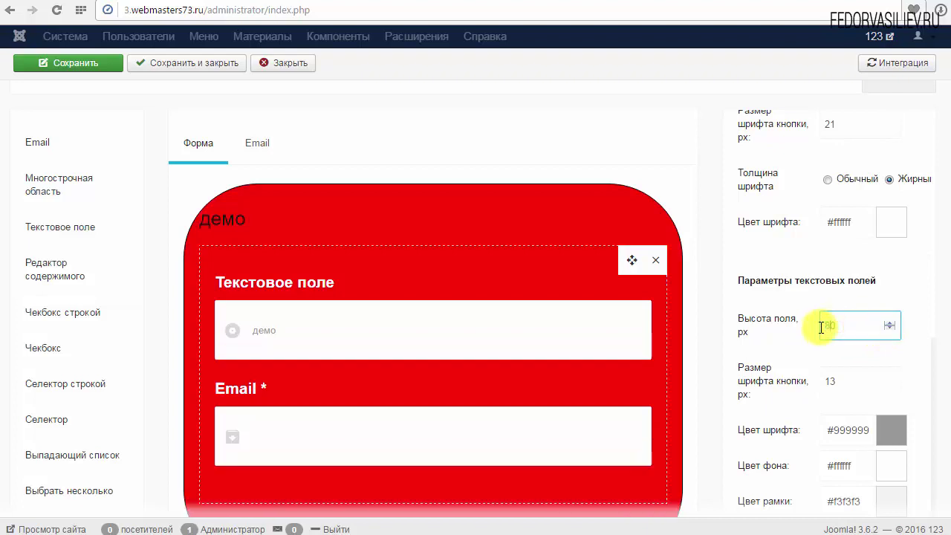
pyautogui.click(344, 327)
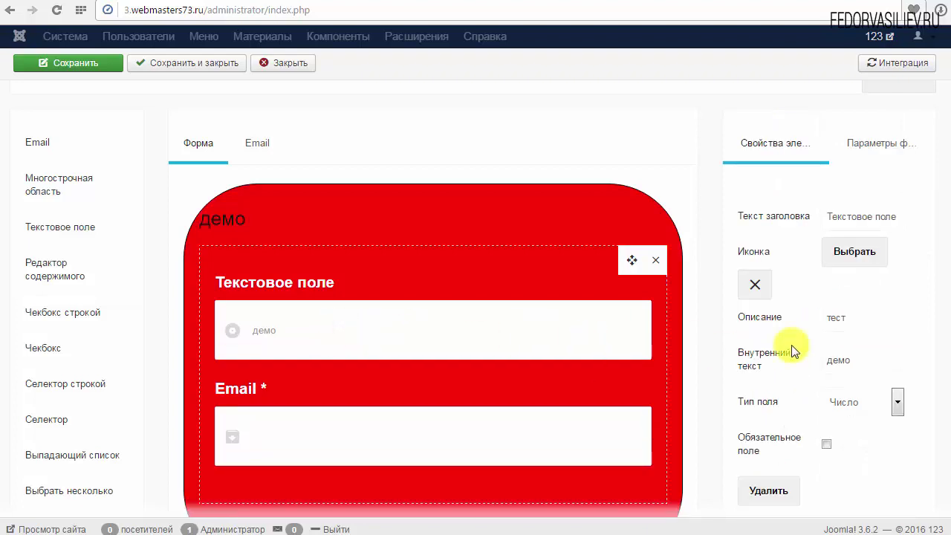
pyautogui.scroll(-3, 792, 350)
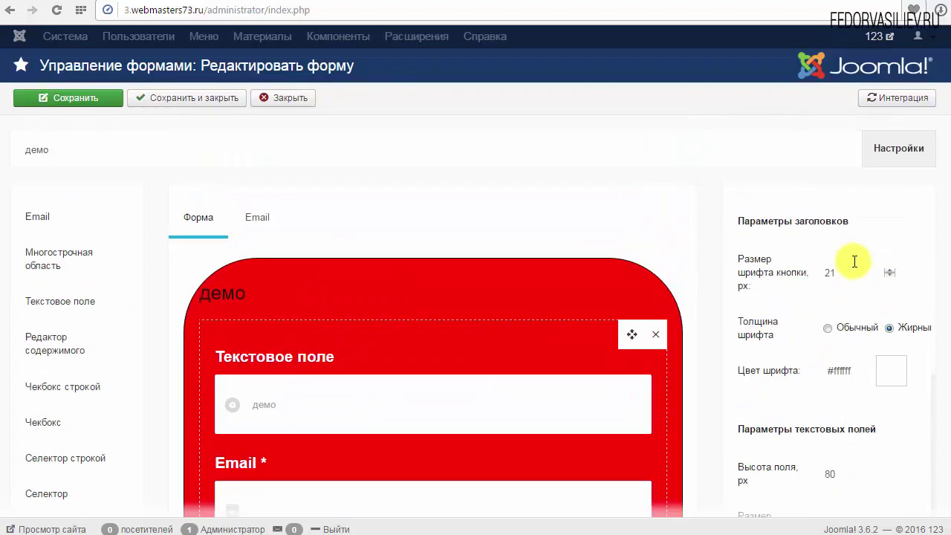
pyautogui.scroll(-1, 855, 262)
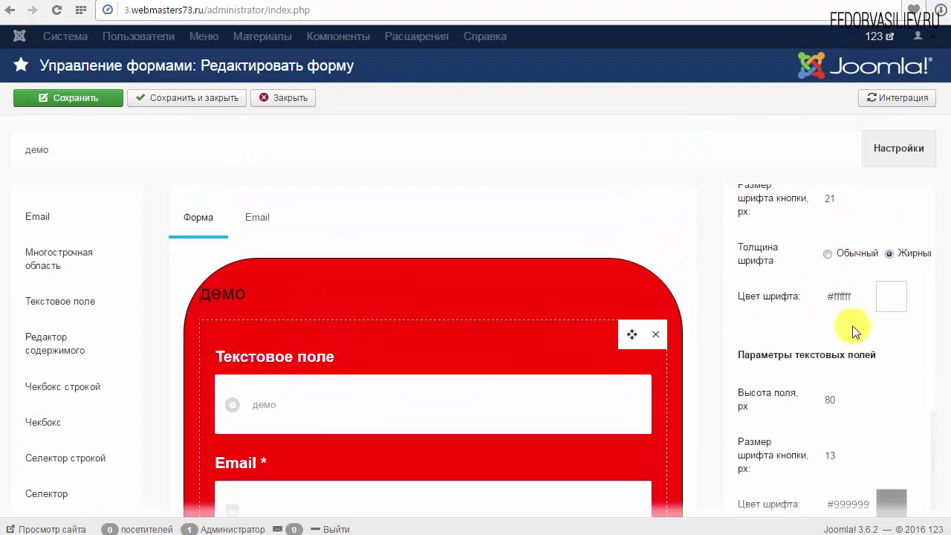
pyautogui.moveTo(834, 400); pyautogui.dragTo(807, 403)
pyautogui.write('5')
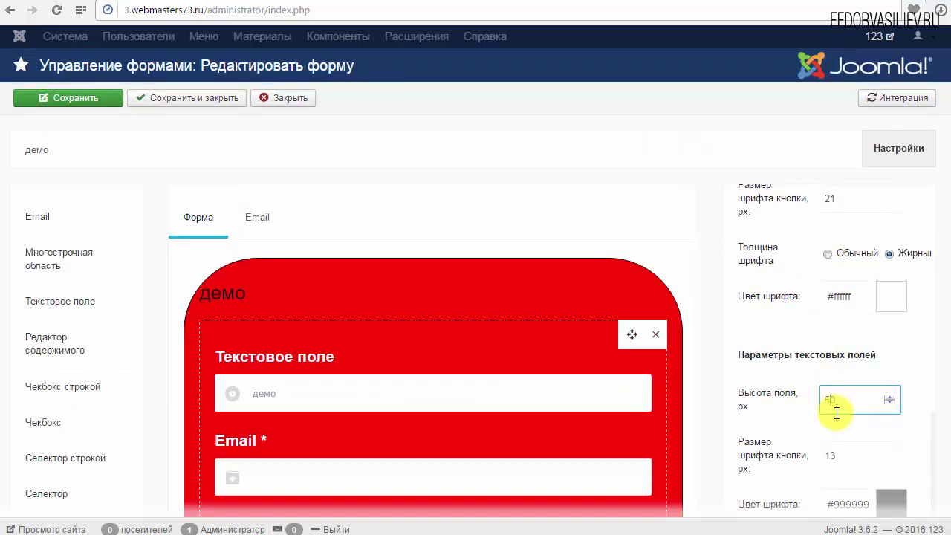
# Set the font size of the form's text fields to 22 px
pyautogui.scroll(-1, 787, 363)
pyautogui.scroll(-2, 576, 355)
pyautogui.scroll(-1, 576, 354)
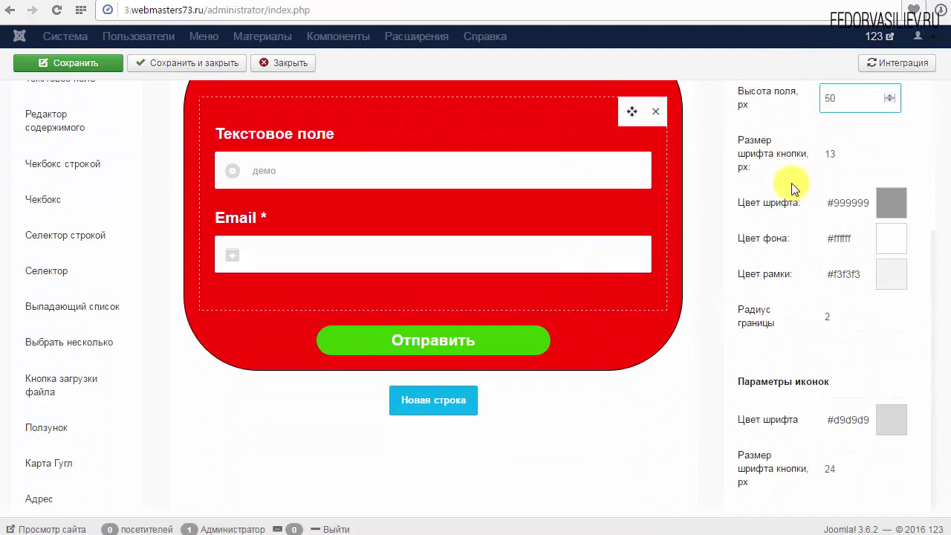
pyautogui.scroll(1, 773, 194)
pyautogui.click(889, 226)
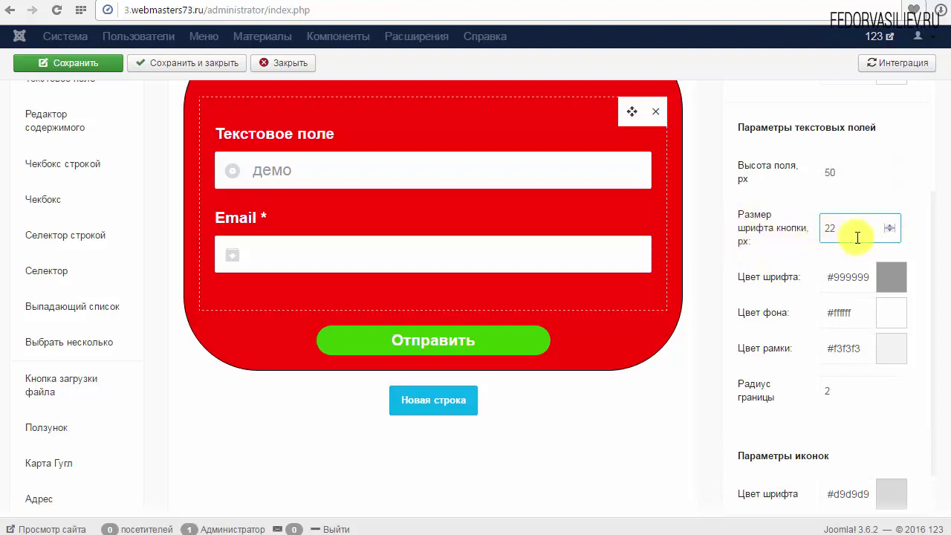
pyautogui.scroll(1, 255, 196)
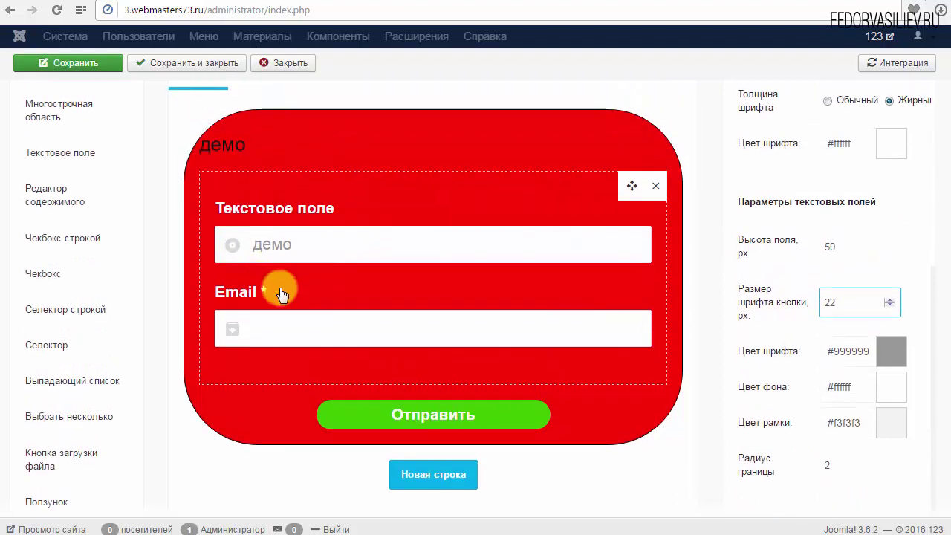
# Set the font colour of the form's text fields to red #fa0000
pyautogui.click(269, 245)
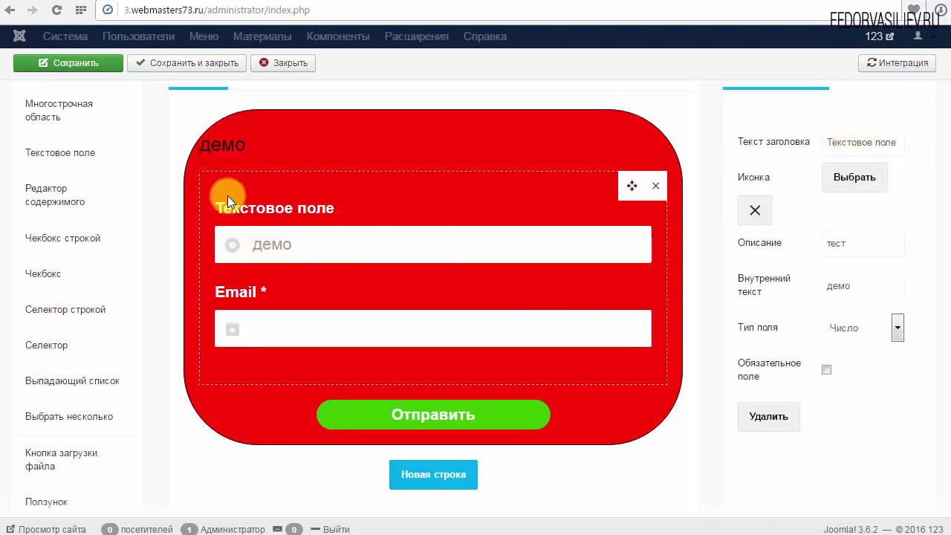
pyautogui.scroll(1, 227, 196)
pyautogui.click(848, 165)
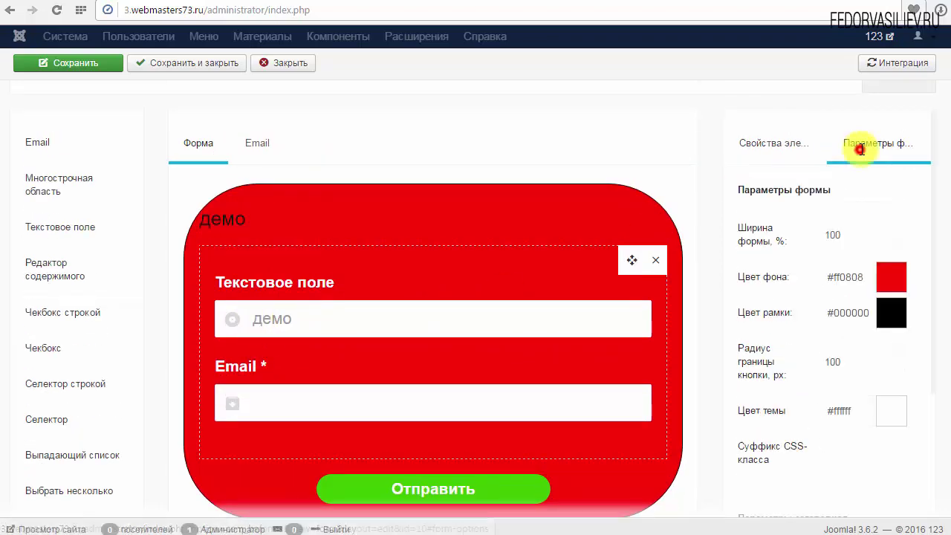
pyautogui.scroll(-6, 839, 238)
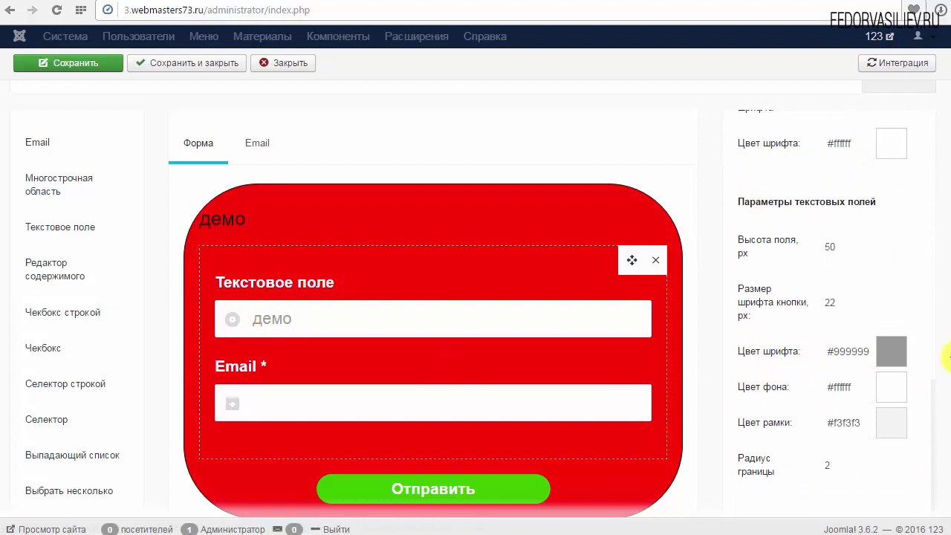
pyautogui.click(891, 350)
pyautogui.click(856, 363)
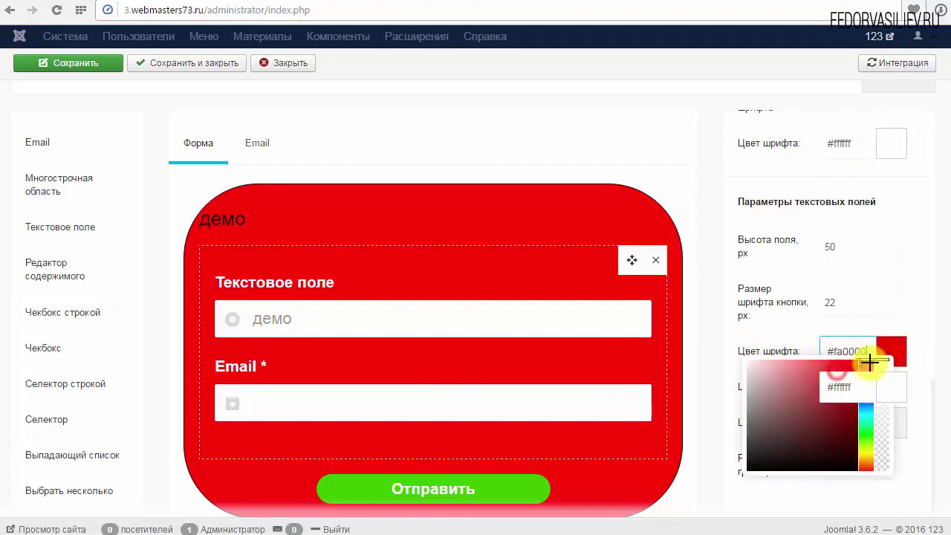
# Try dark red and bright red #ff0000 backgrounds for the text fields and set the background back to white #ffffff
pyautogui.click(853, 376)
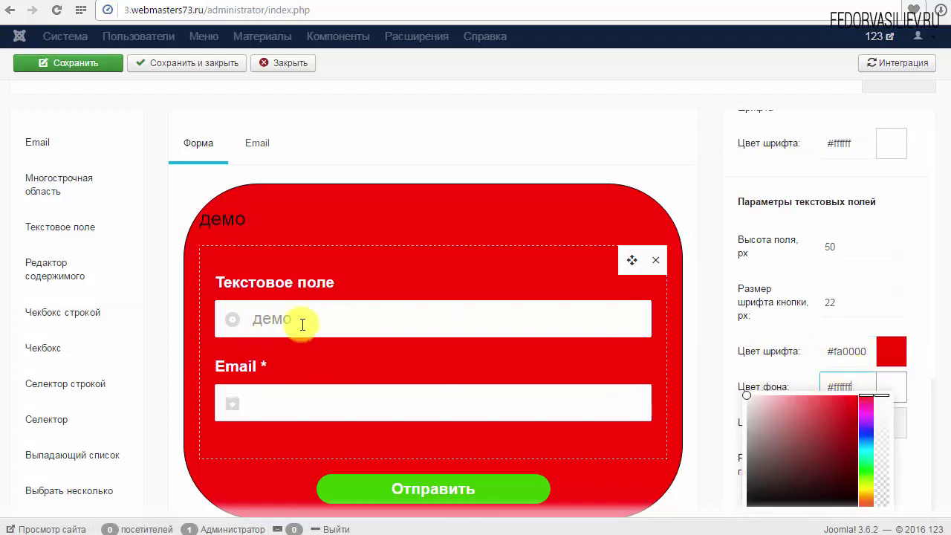
pyautogui.click(263, 319)
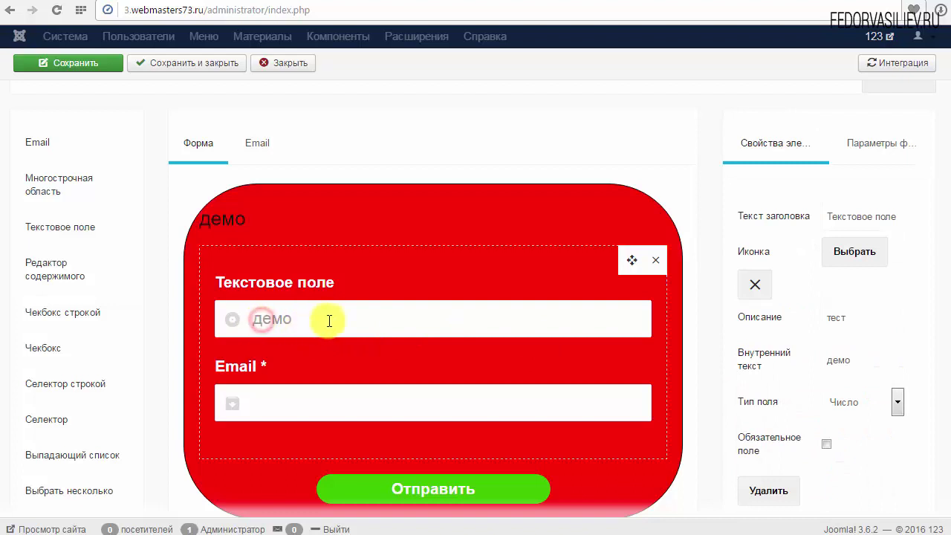
pyautogui.click(867, 143)
pyautogui.scroll(-5, 839, 349)
pyautogui.click(847, 312)
pyautogui.click(824, 372)
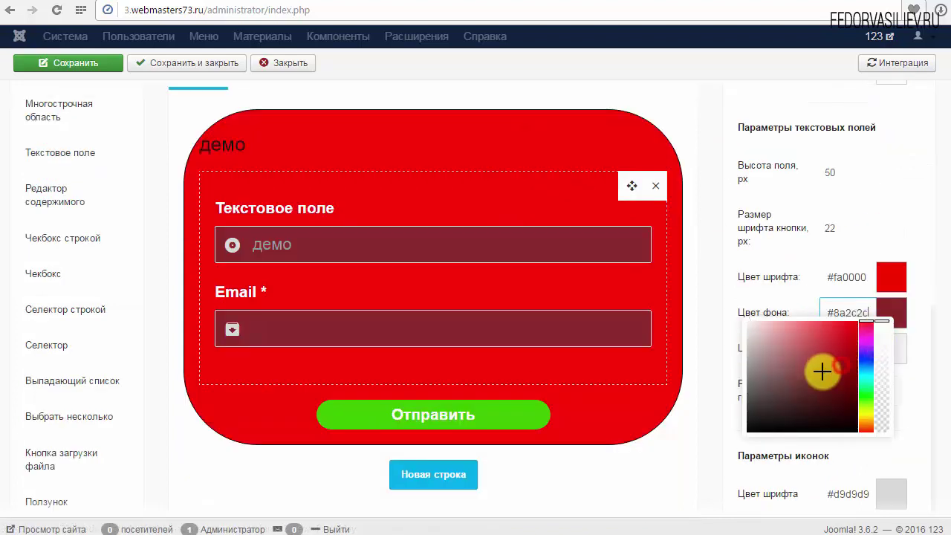
pyautogui.moveTo(825, 381)
pyautogui.mouseDown()
pyautogui.moveTo(895, 304)
pyautogui.moveTo(860, 313)
pyautogui.mouseUp()
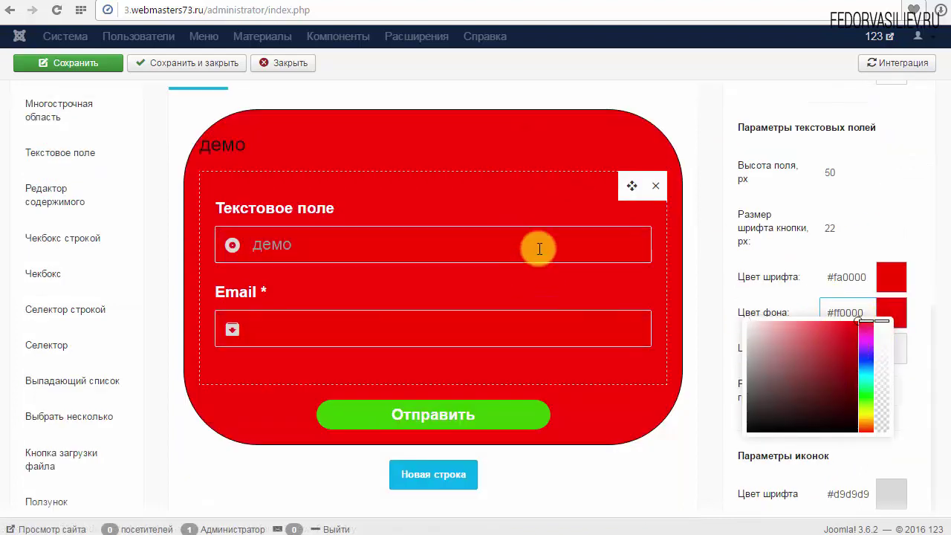
pyautogui.moveTo(815, 356)
pyautogui.mouseDown()
pyautogui.moveTo(748, 384)
pyautogui.moveTo(745, 314)
pyautogui.mouseUp()
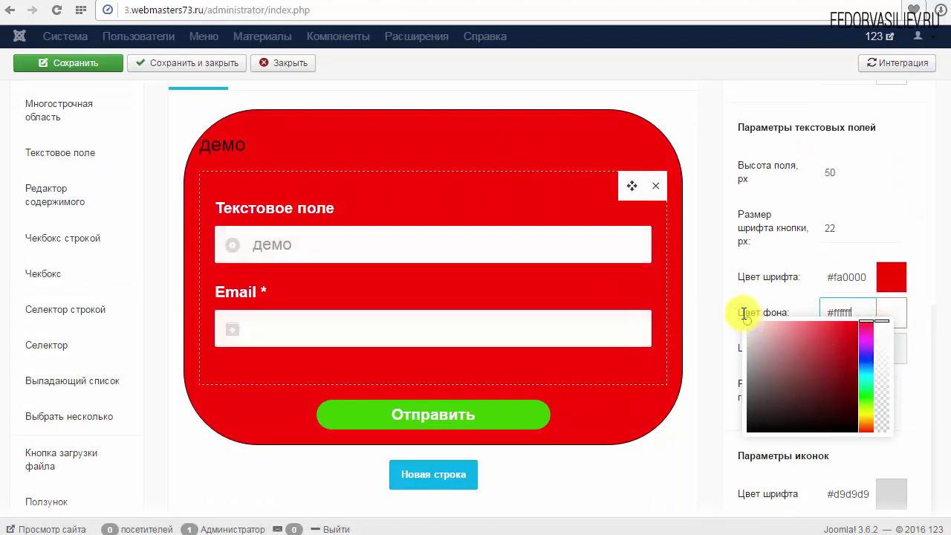
pyautogui.click(796, 296)
# Set the border colour of the text fields to bright green #51ff00
pyautogui.click(891, 361)
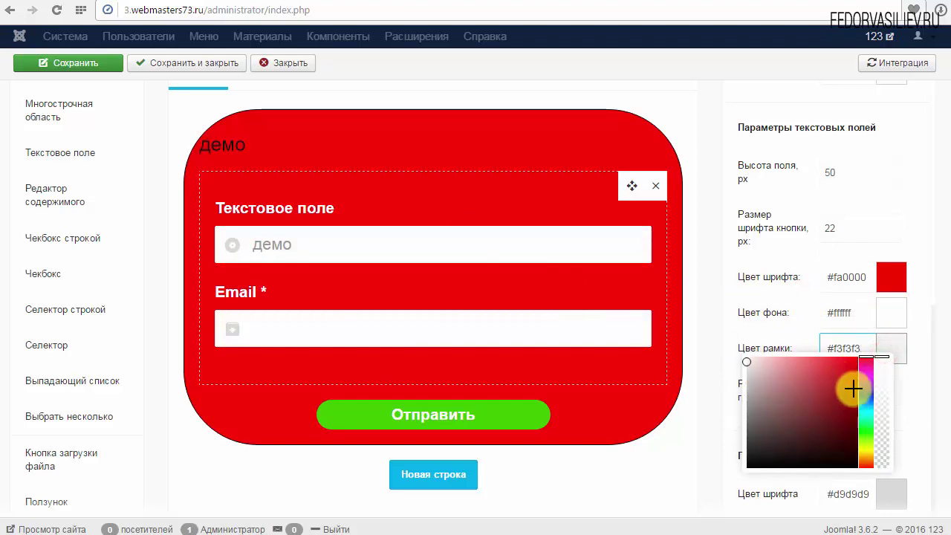
pyautogui.click(836, 378)
pyautogui.click(865, 436)
pyautogui.moveTo(836, 401); pyautogui.dragTo(860, 330)
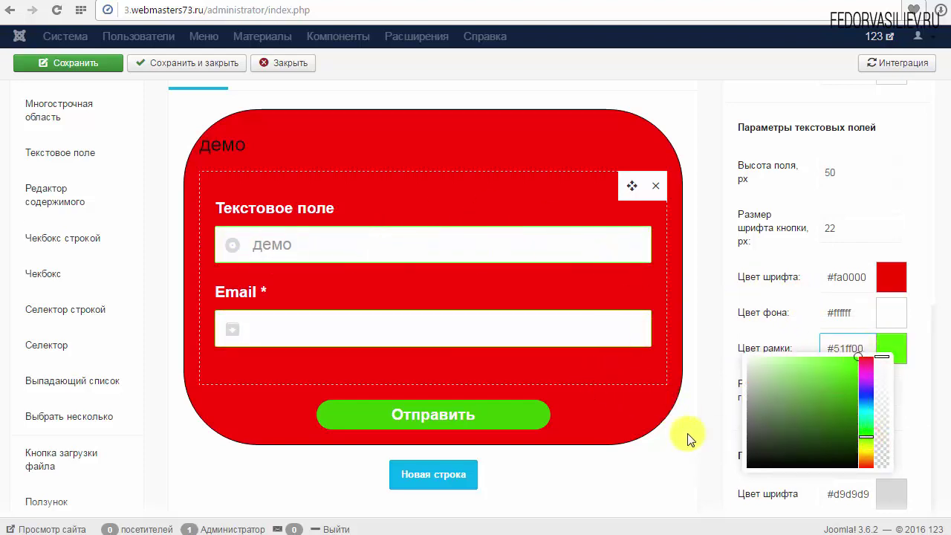
pyautogui.click(918, 379)
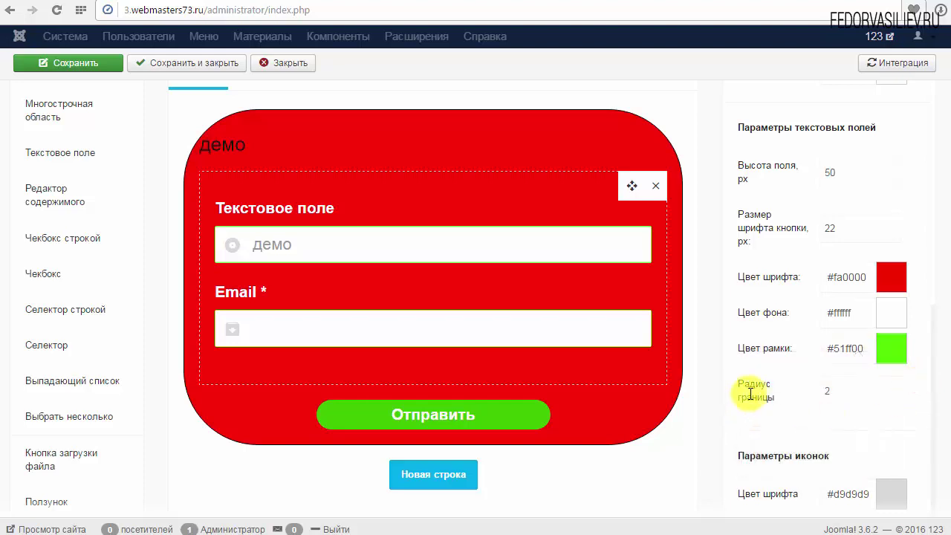
# Set the border radius of the text fields to 10
pyautogui.click(887, 386)
pyautogui.click(887, 386)
pyautogui.click(887, 386)
pyautogui.click(887, 386)
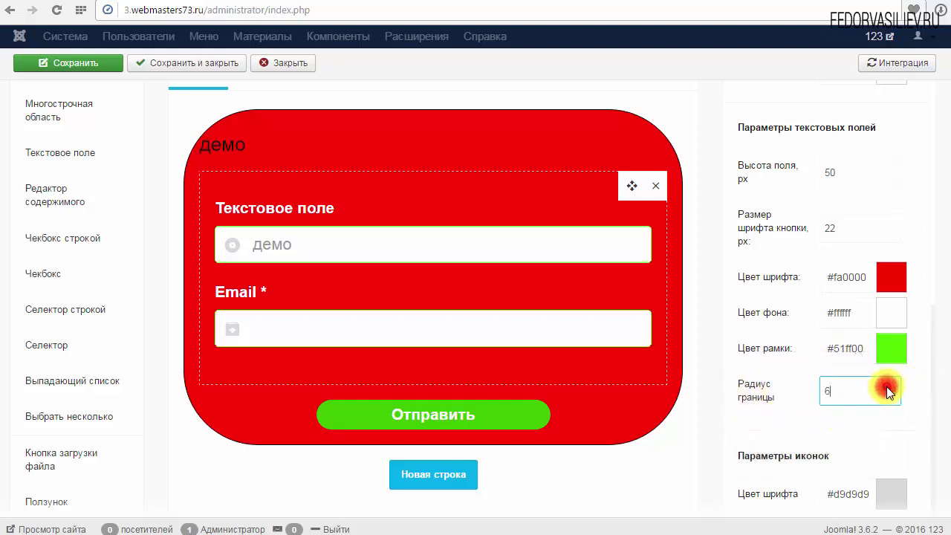
pyautogui.click(887, 387)
pyautogui.click(887, 387)
pyautogui.click(886, 386)
pyautogui.click(887, 387)
# Set the colour of the field icons to red #fa0303
pyautogui.scroll(-1, 799, 363)
pyautogui.scroll(-1, 799, 363)
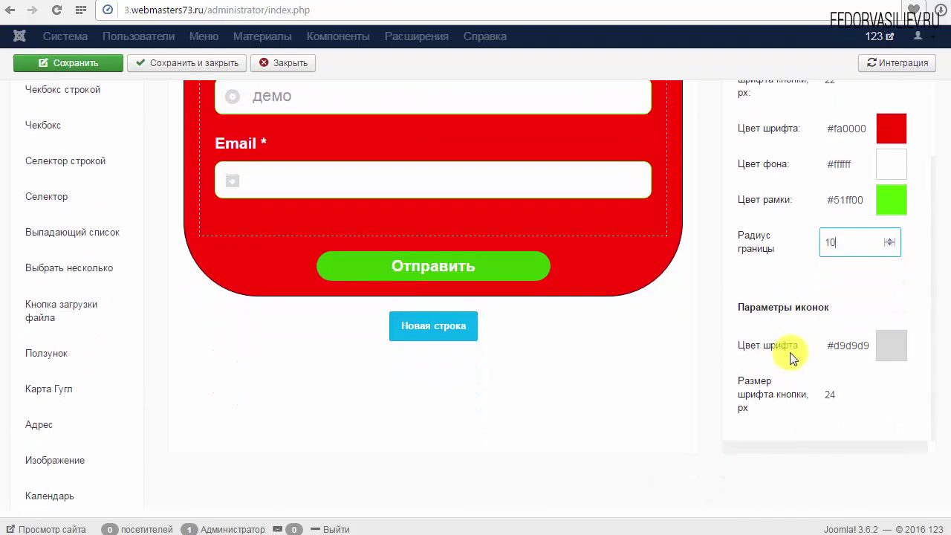
pyautogui.scroll(1, 784, 372)
pyautogui.scroll(1, 461, 212)
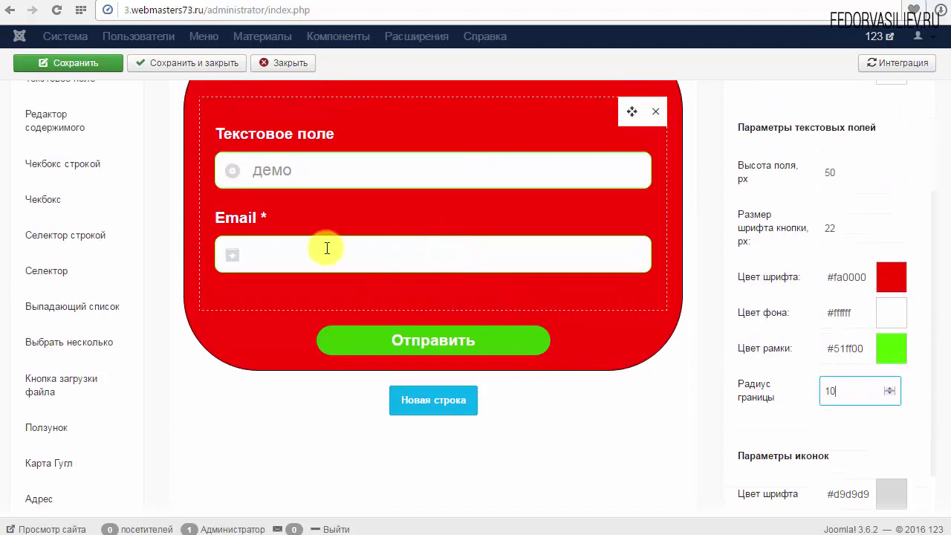
pyautogui.click(889, 495)
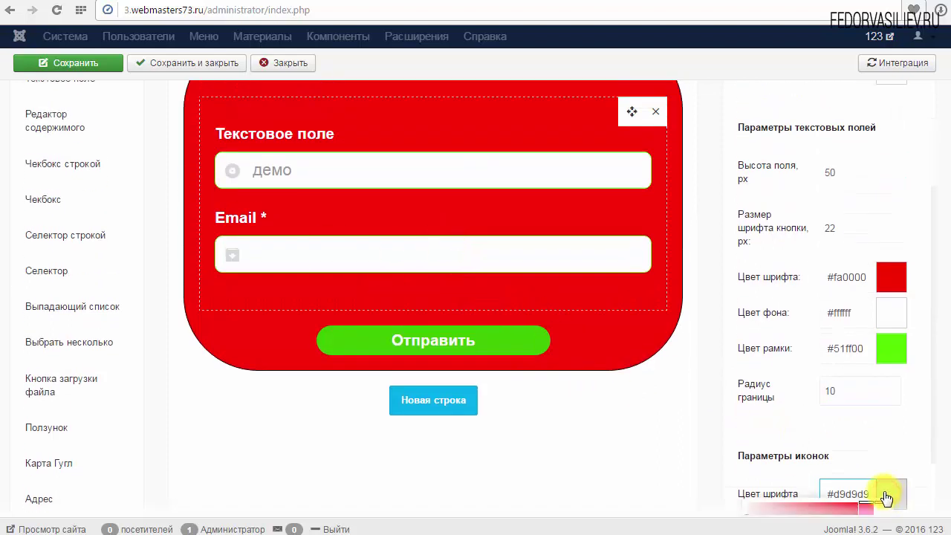
pyautogui.click(829, 506)
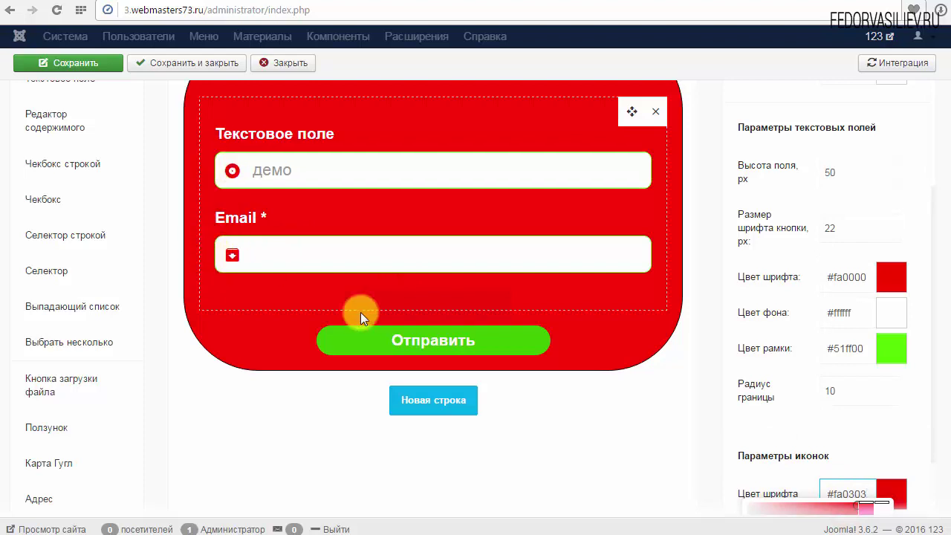
# Set the size of the field icons to 31 px
pyautogui.scroll(-1, 765, 464)
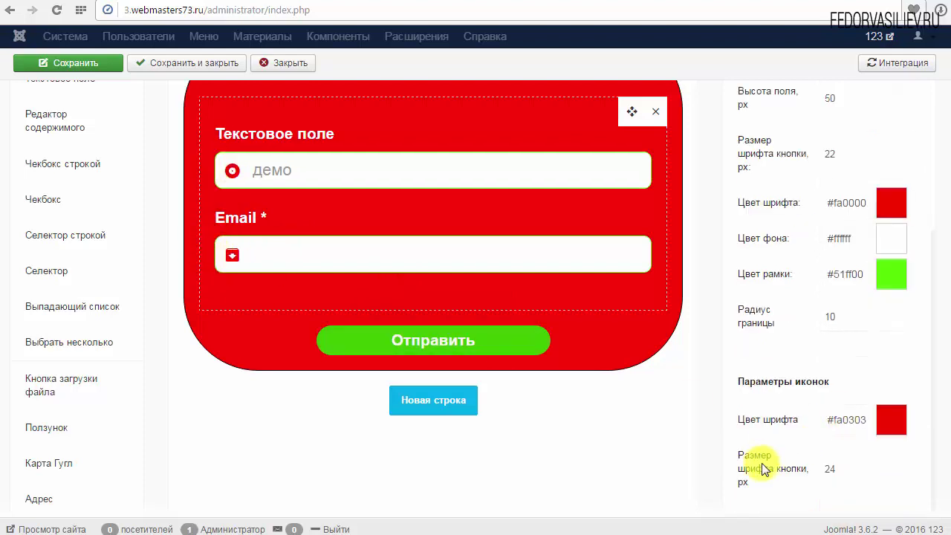
pyautogui.click(891, 464)
pyautogui.click(891, 463)
pyautogui.click(891, 464)
pyautogui.click(892, 464)
pyautogui.click(891, 464)
pyautogui.click(891, 463)
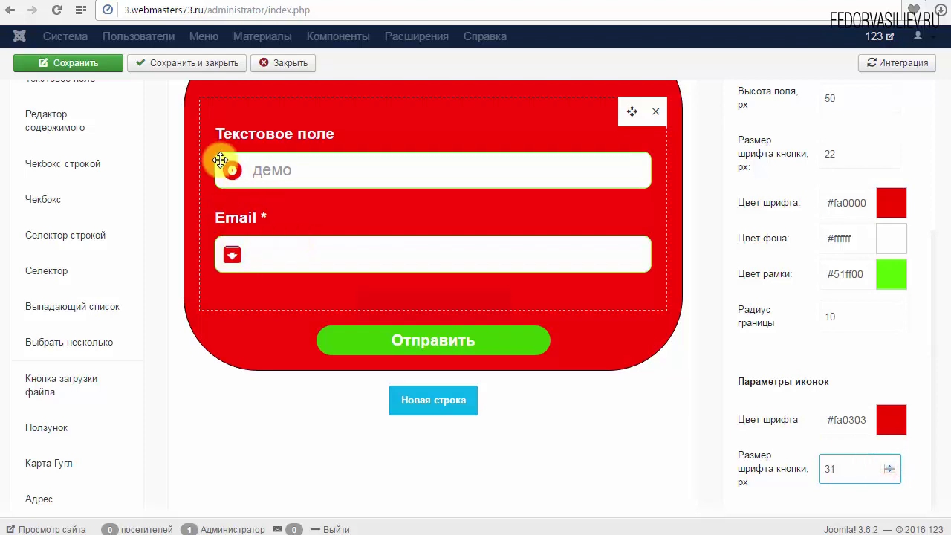
# Save the form and reload the published kontakty page to show the new styling
pyautogui.click(30, 62)
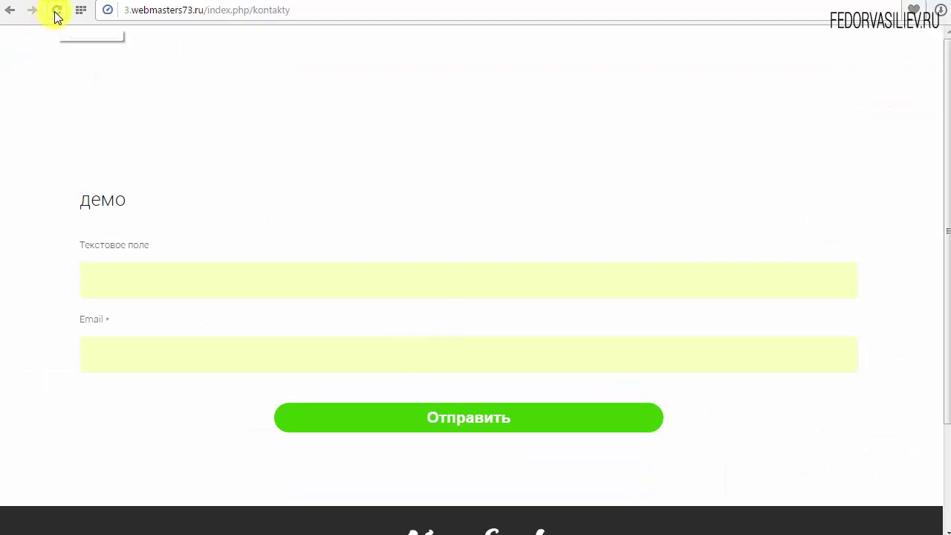
pyautogui.click(57, 15)
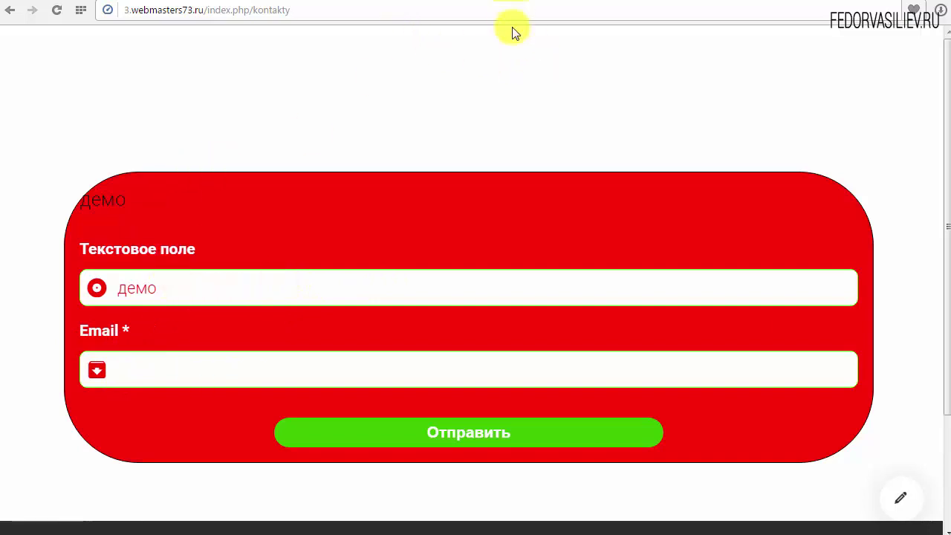
# Test the text field on the published form by entering a run of sample letters and selecting them
pyautogui.click(162, 289)
pyautogui.write('мвме')
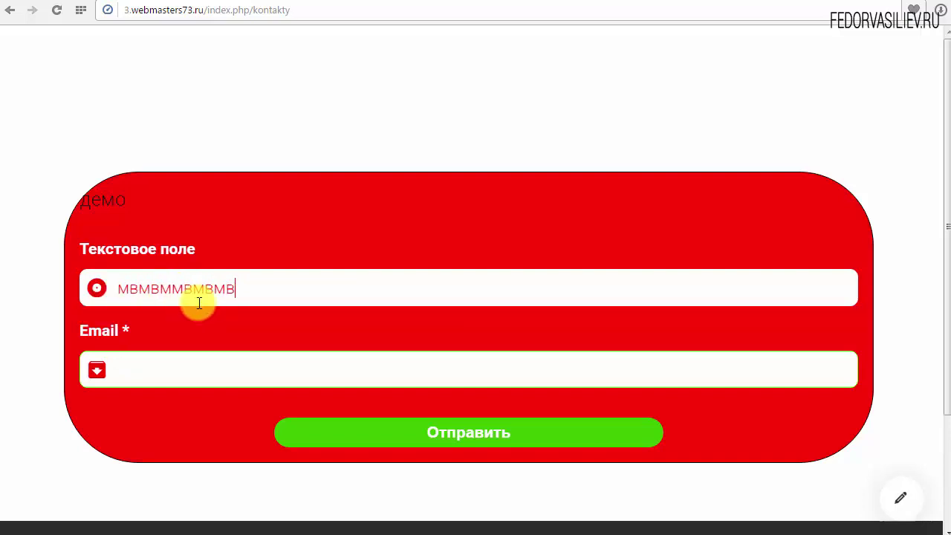
pyautogui.write('ммвмвмвмвмвмвмвм')
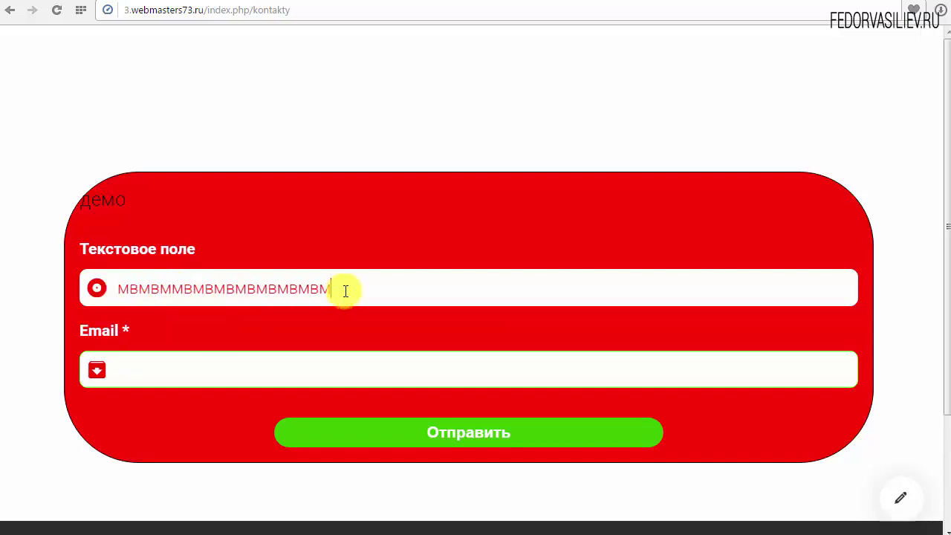
pyautogui.moveTo(338, 289); pyautogui.dragTo(122, 290)
# Switch back to the form editor, open the form's Email layout and try moving the [Field=Текстовое поле] row
pyautogui.hotkey('ctrl', 'Tab')
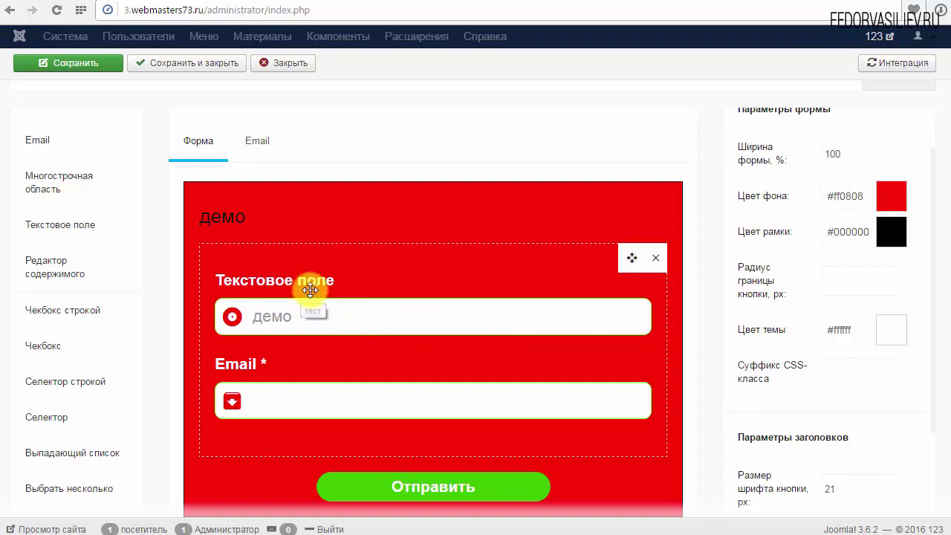
pyautogui.click(256, 143)
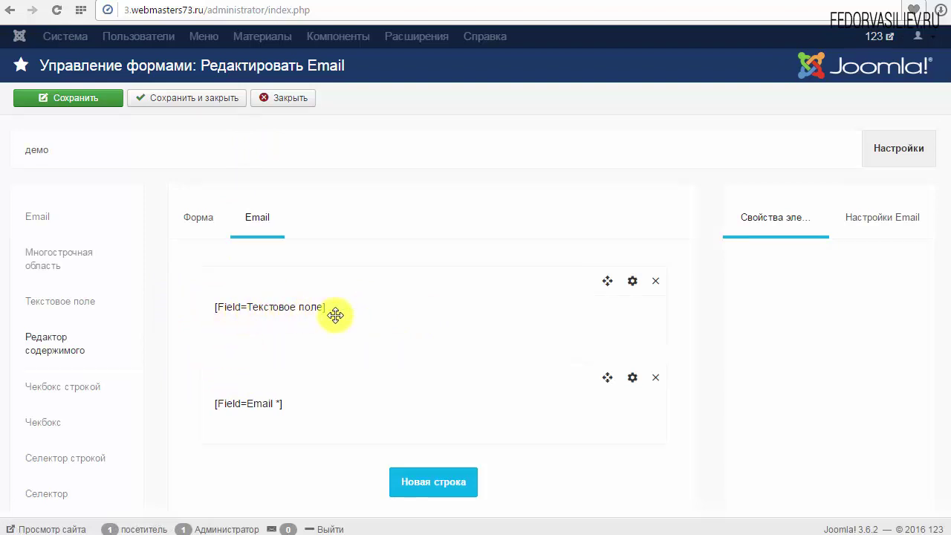
pyautogui.click(552, 298)
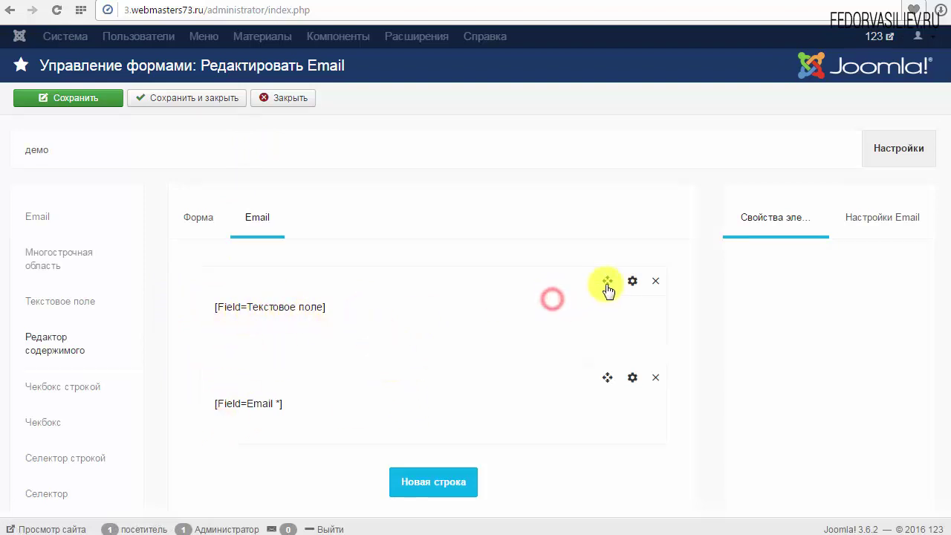
pyautogui.moveTo(608, 282); pyautogui.dragTo(394, 292)
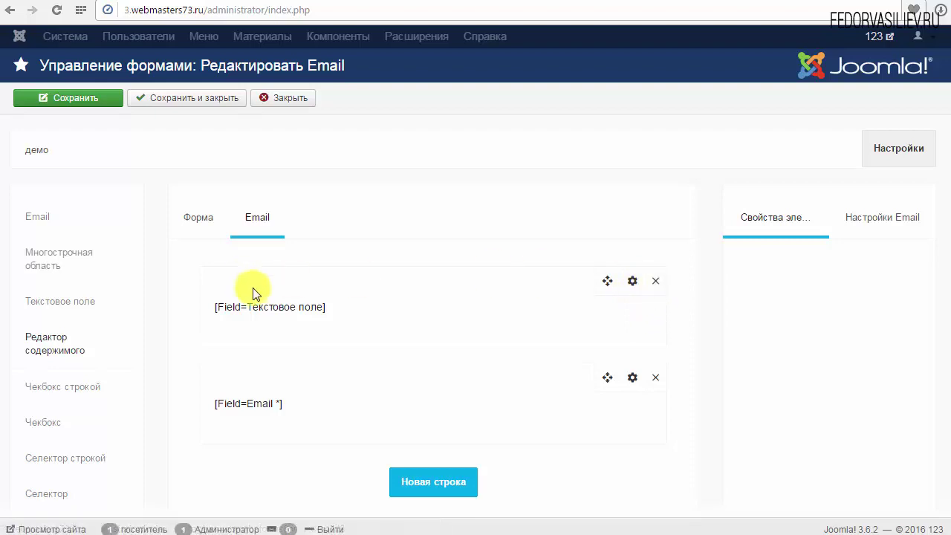
pyautogui.scroll(-2, 379, 401)
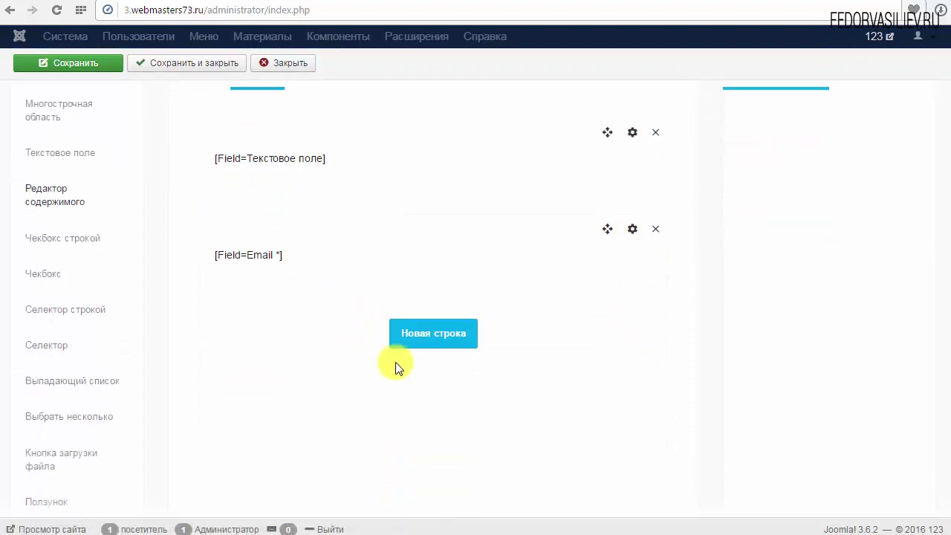
pyautogui.scroll(4, 427, 342)
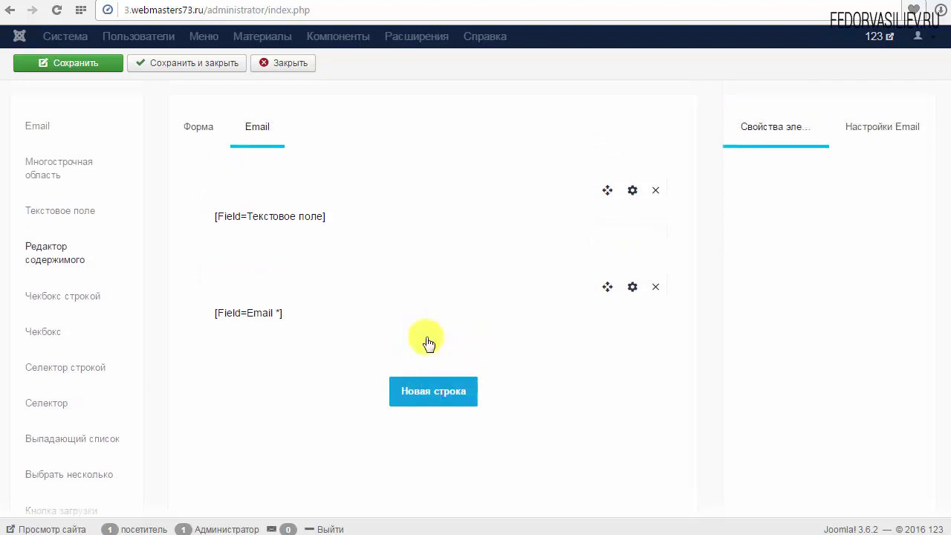
# Set the background of the [Field=Текстовое поле] row in the email layout to fully opaque red #db4646
pyautogui.click(631, 281)
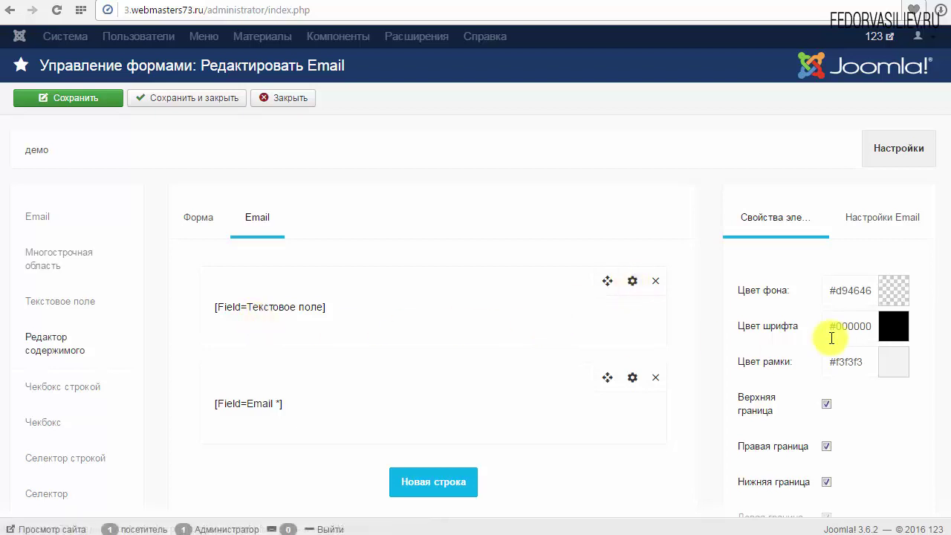
pyautogui.click(895, 290)
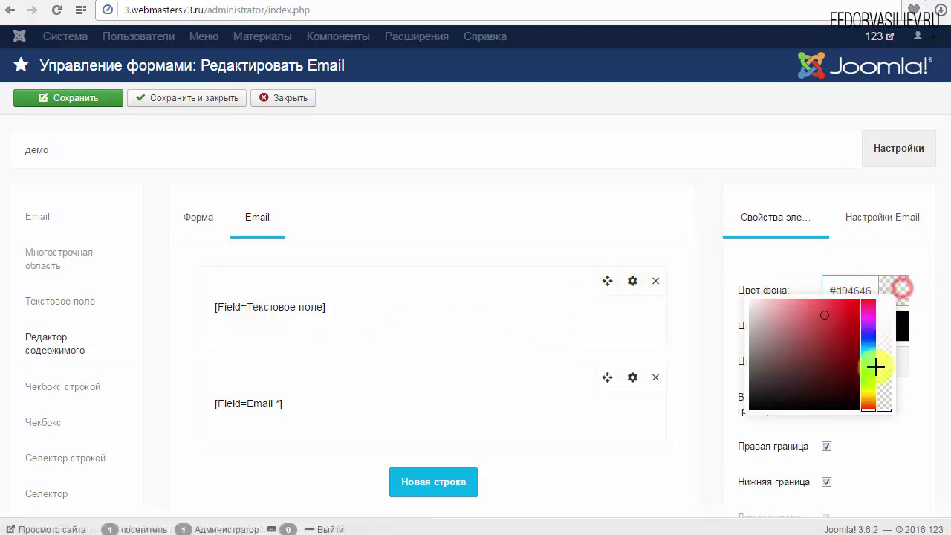
pyautogui.moveTo(885, 354); pyautogui.dragTo(885, 299)
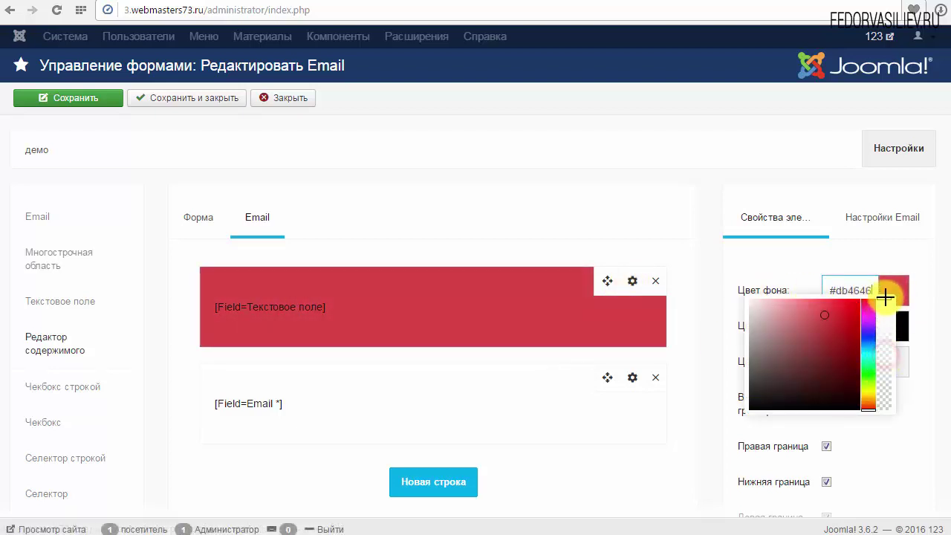
# Change the background of the [Field=Текстовое поле] row in the email layout to light blue #b2bbff
pyautogui.click(867, 338)
pyautogui.moveTo(805, 311); pyautogui.dragTo(781, 298)
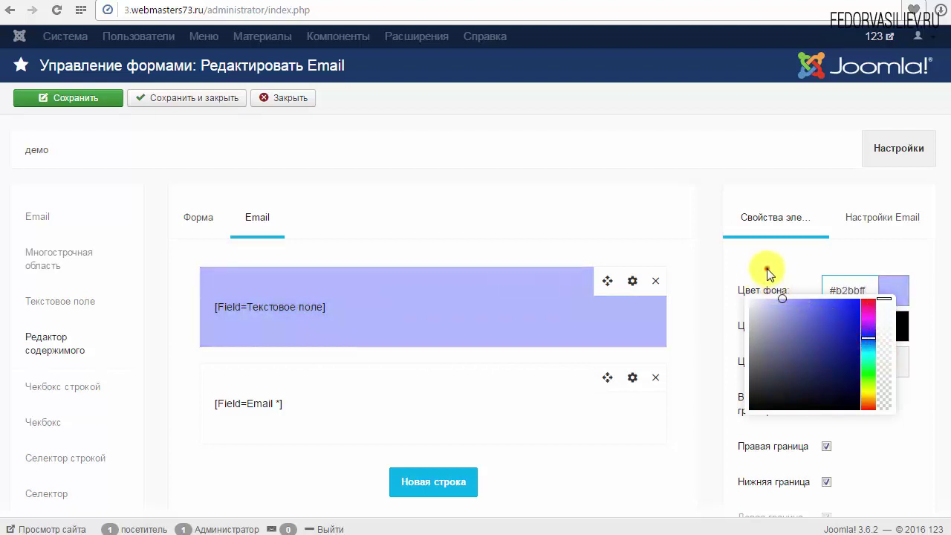
pyautogui.click(767, 268)
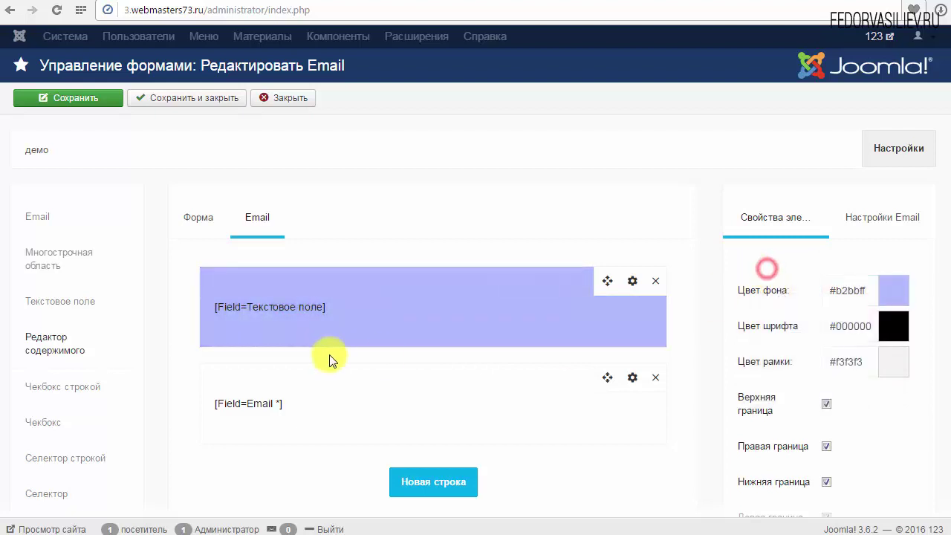
# Set the background of the [Field=Email *] row in the email layout to fully opaque light green #d9ff78
pyautogui.click(315, 407)
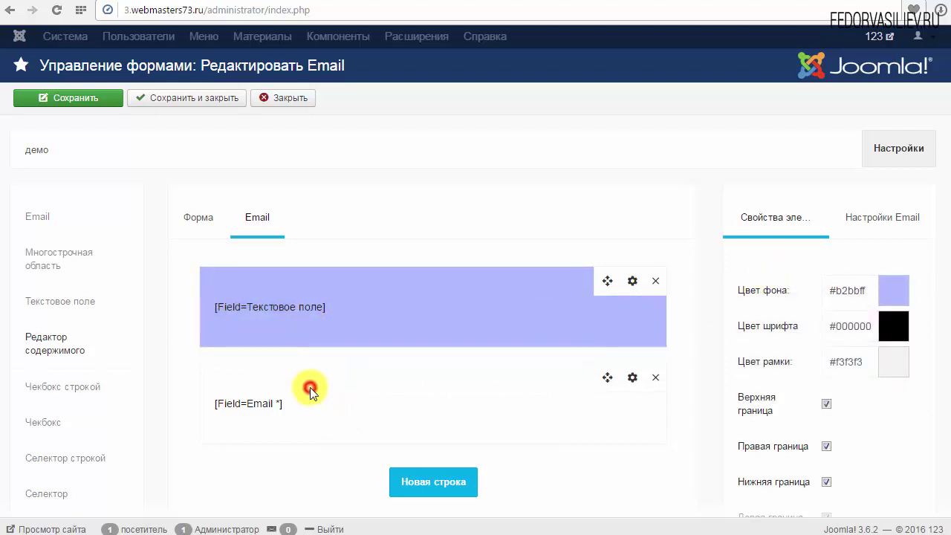
pyautogui.click(631, 381)
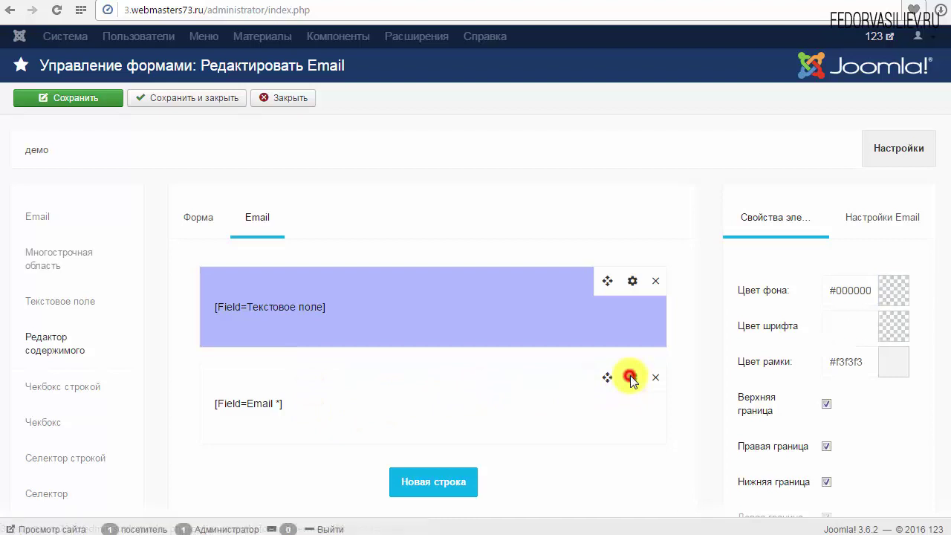
pyautogui.click(882, 305)
pyautogui.moveTo(867, 355); pyautogui.dragTo(866, 386)
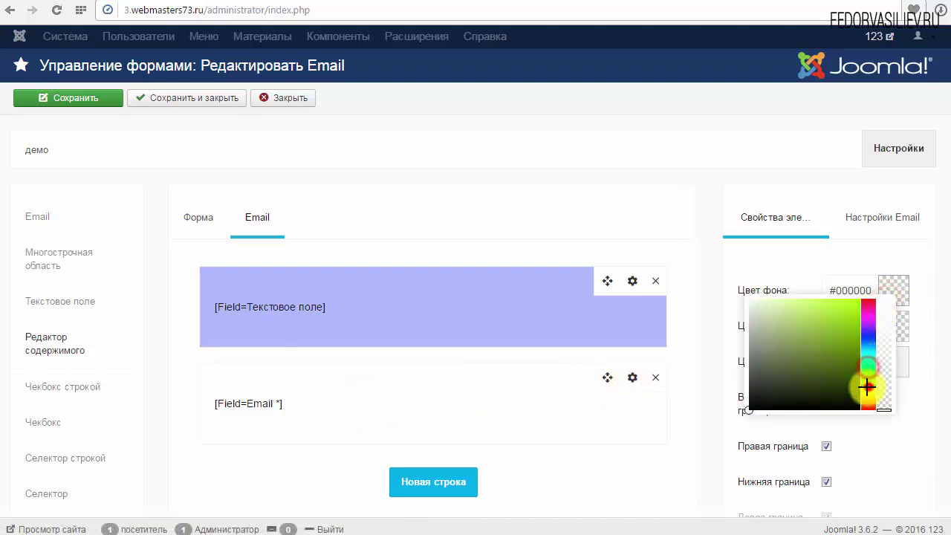
pyautogui.click(829, 333)
pyautogui.click(809, 298)
pyautogui.click(884, 300)
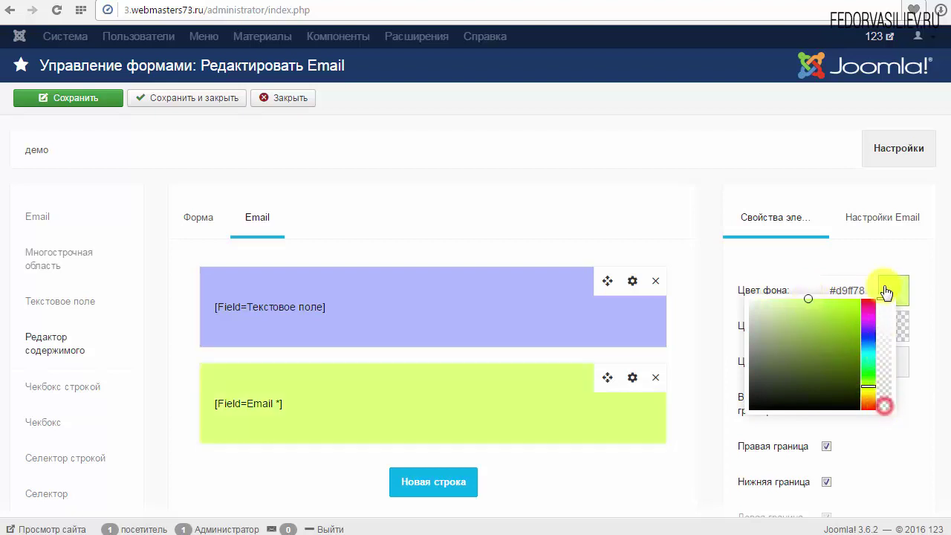
pyautogui.click(689, 317)
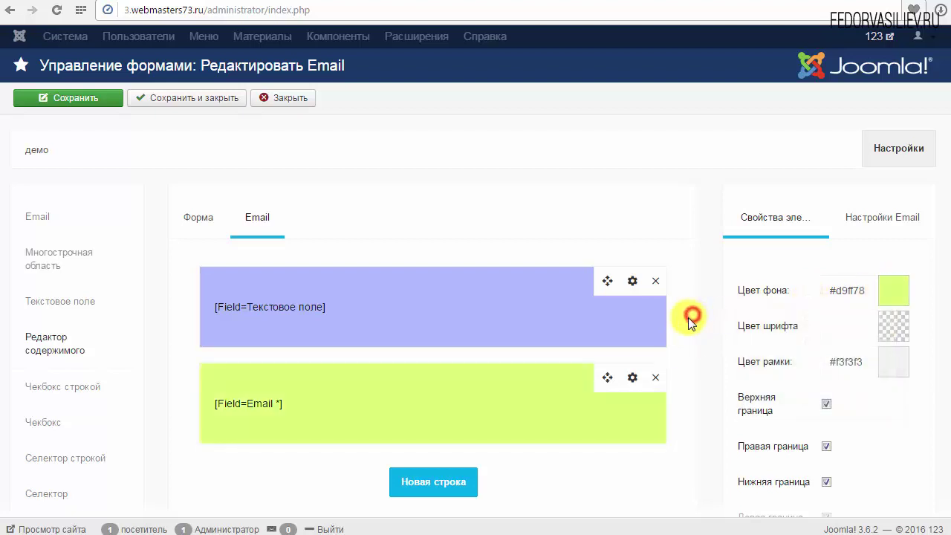
# Set the border colour of the [Field=Email *] row to pink #ff9191
pyautogui.click(553, 306)
pyautogui.scroll(-1, 756, 282)
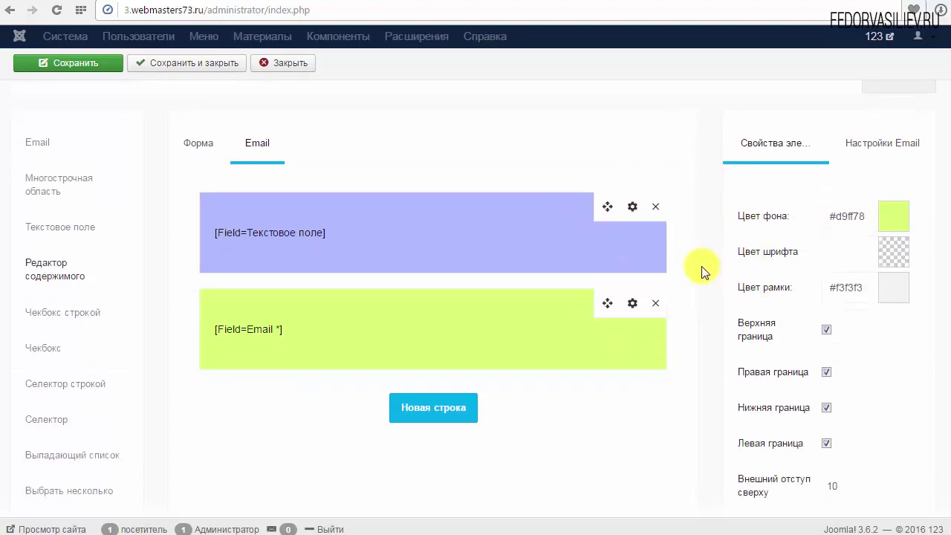
pyautogui.scroll(-3, 701, 266)
pyautogui.scroll(1, 701, 266)
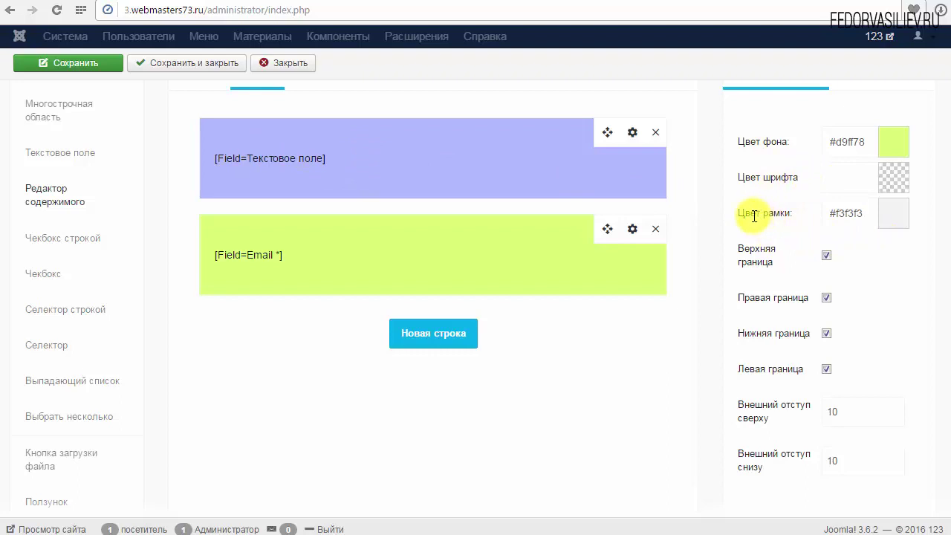
pyautogui.click(895, 215)
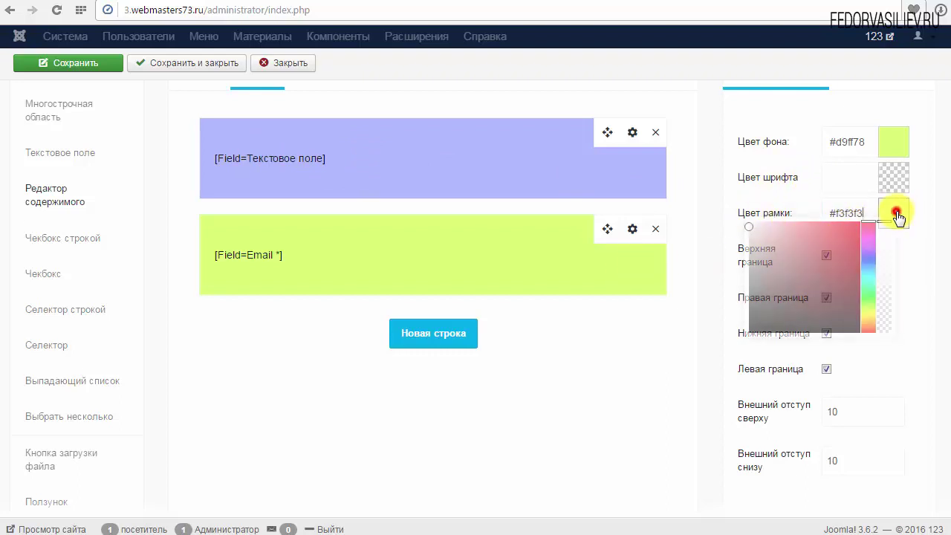
pyautogui.click(805, 239)
pyautogui.click(798, 223)
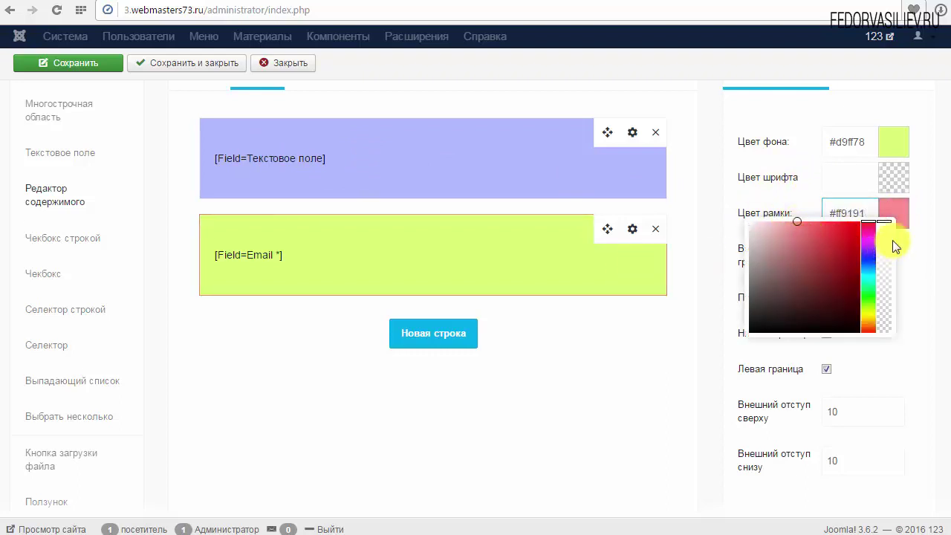
pyautogui.click(790, 202)
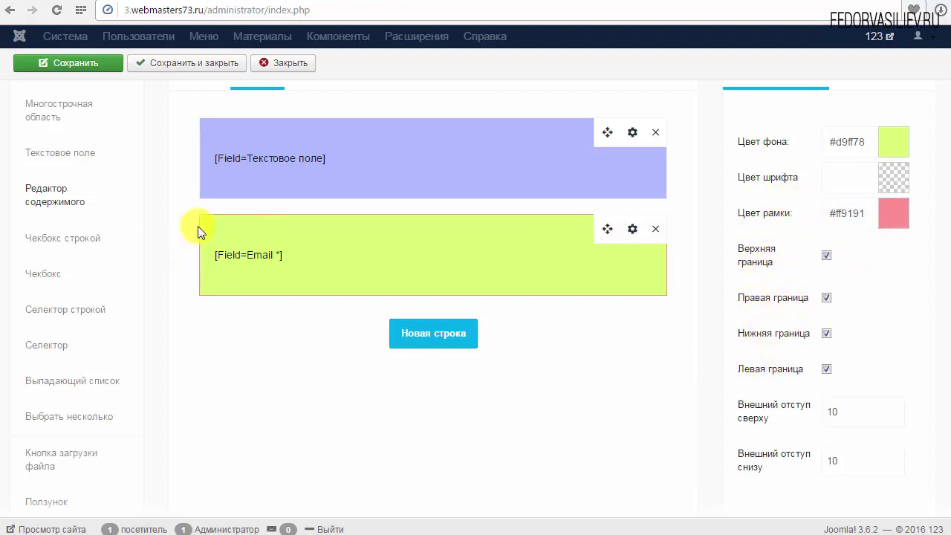
# Set the overall background colour of the email in the Email settings to grey #b3b3b3
pyautogui.scroll(1, 384, 261)
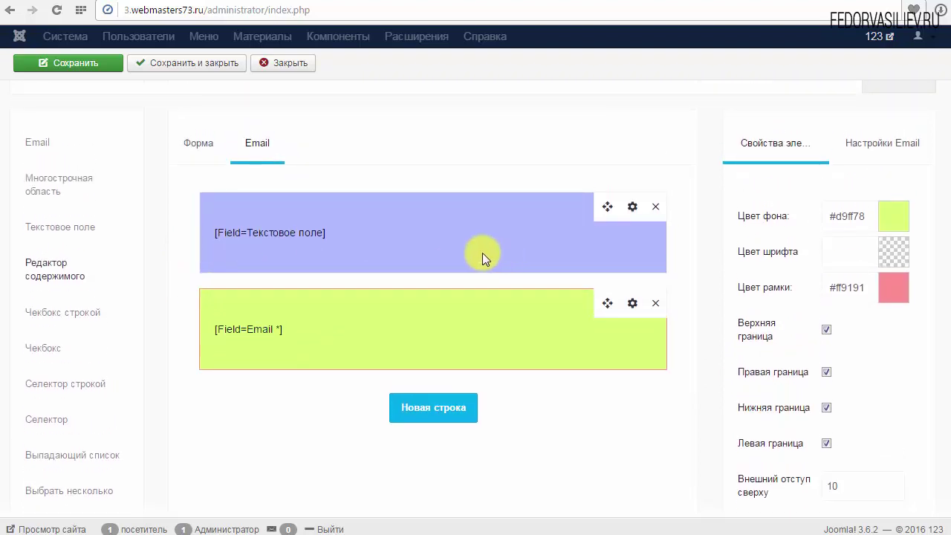
pyautogui.scroll(-2, 518, 271)
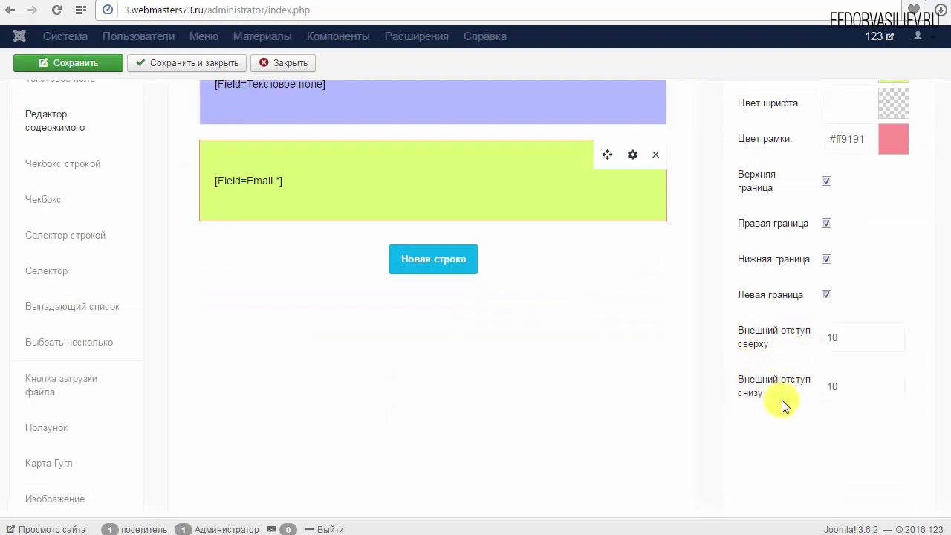
pyautogui.scroll(2, 832, 329)
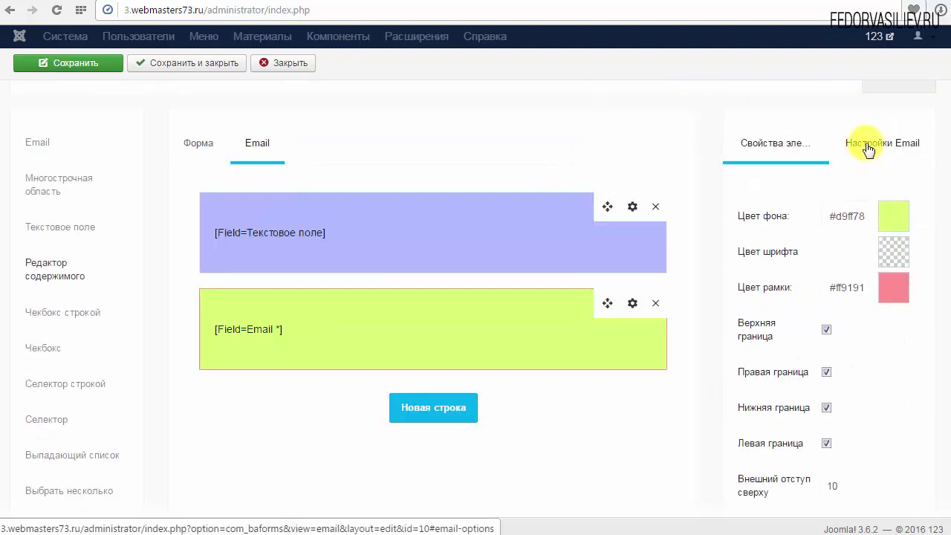
pyautogui.click(861, 152)
pyautogui.click(885, 213)
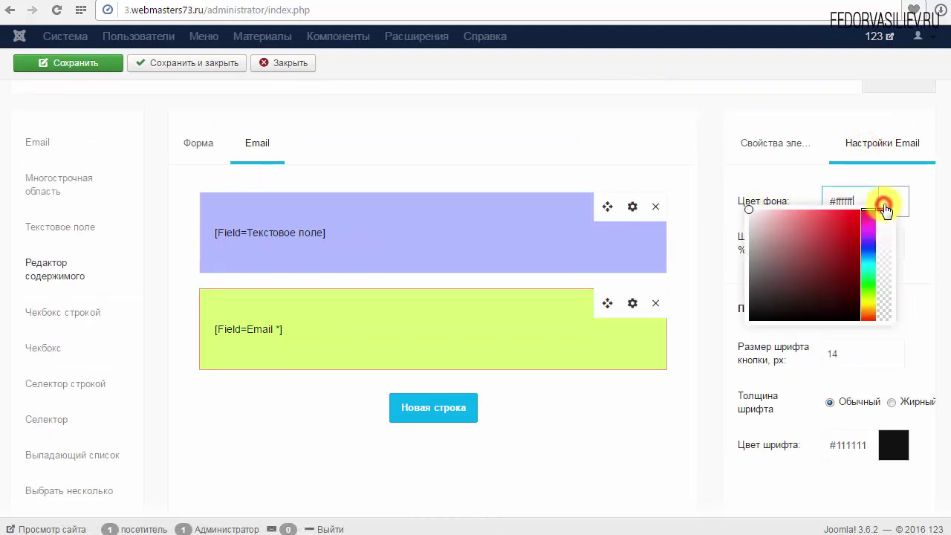
pyautogui.click(867, 310)
pyautogui.moveTo(836, 319); pyautogui.dragTo(826, 210)
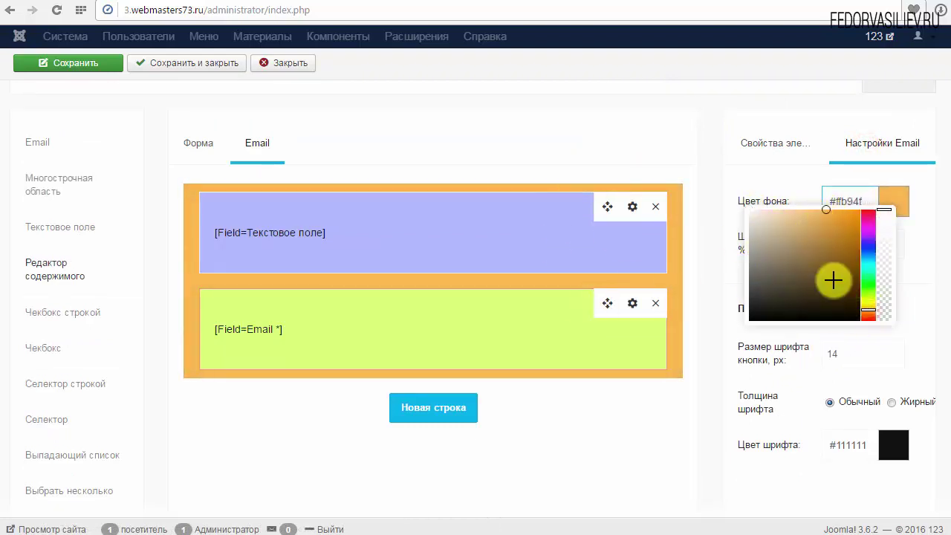
pyautogui.moveTo(833, 280); pyautogui.dragTo(733, 245)
pyautogui.click(707, 248)
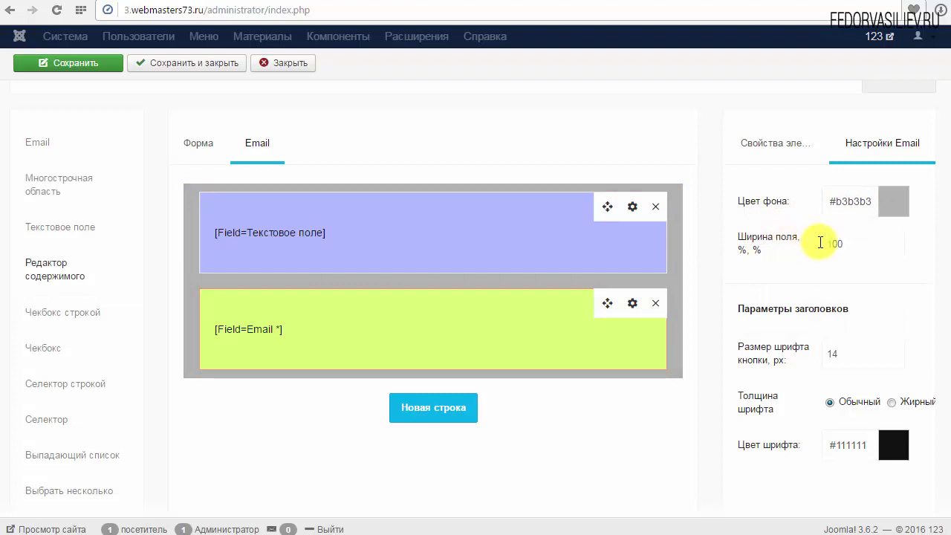
# Set the heading font size in the Email settings to 19 px and save the form
pyautogui.scroll(-1, 762, 310)
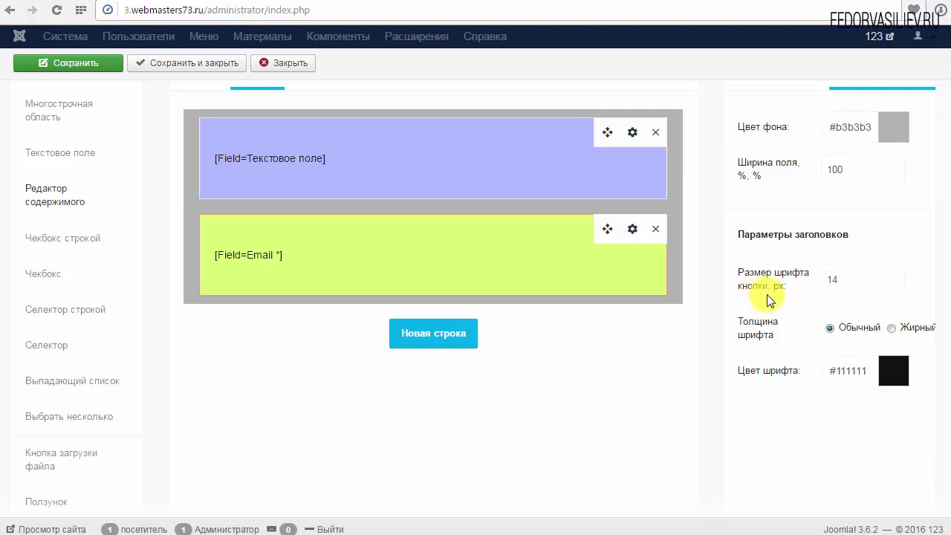
pyautogui.click(895, 275)
pyautogui.click(894, 275)
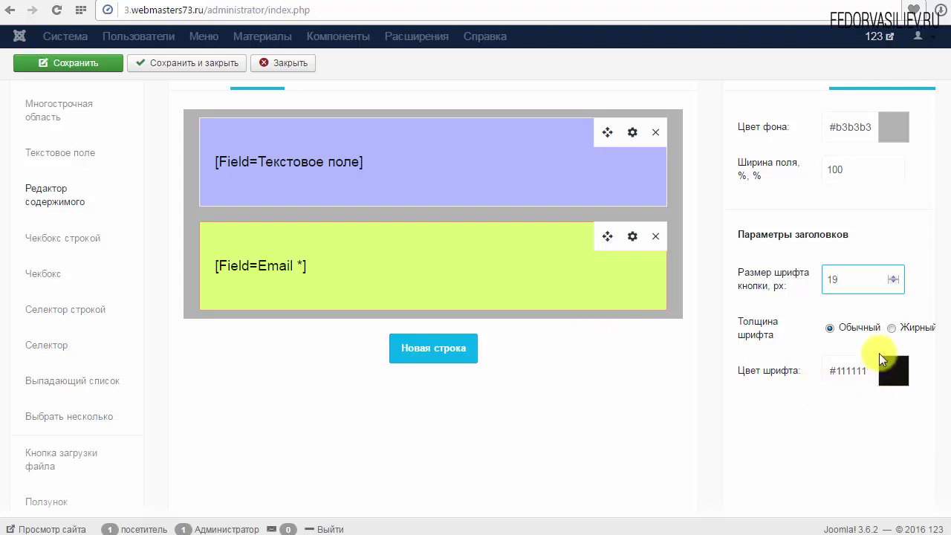
pyautogui.scroll(3, 729, 314)
pyautogui.scroll(1, 468, 275)
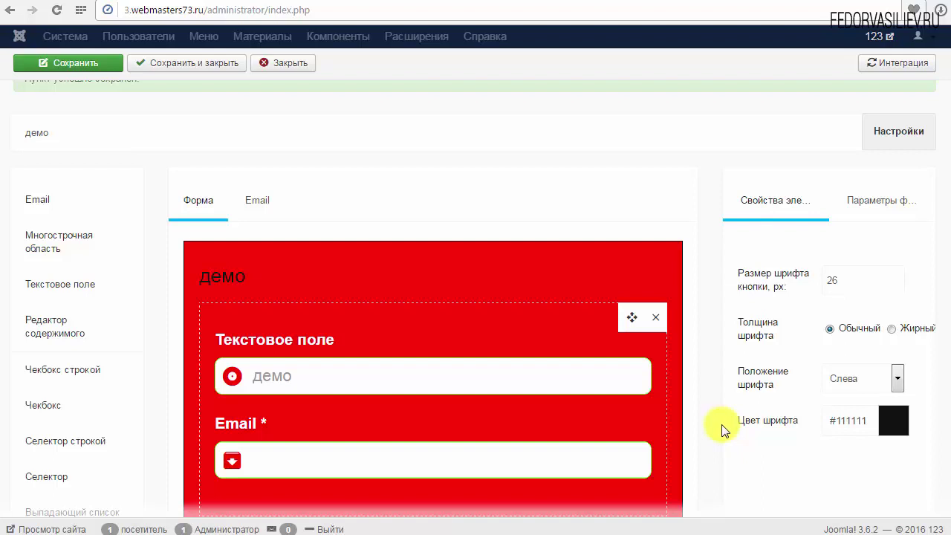
# Open the notification section (Уведомления) of the form settings and highlight the message recipient's address
pyautogui.click(456, 171)
pyautogui.scroll(1, 475, 197)
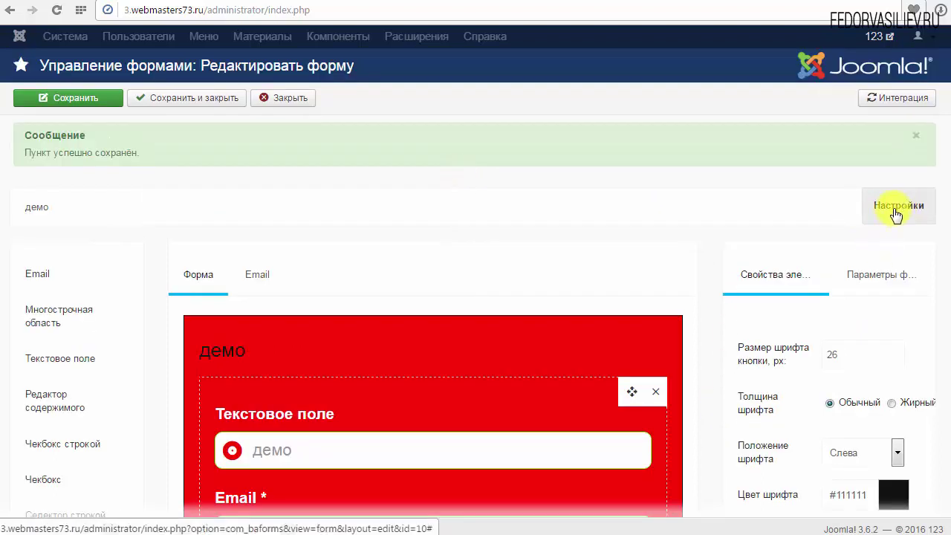
pyautogui.click(897, 213)
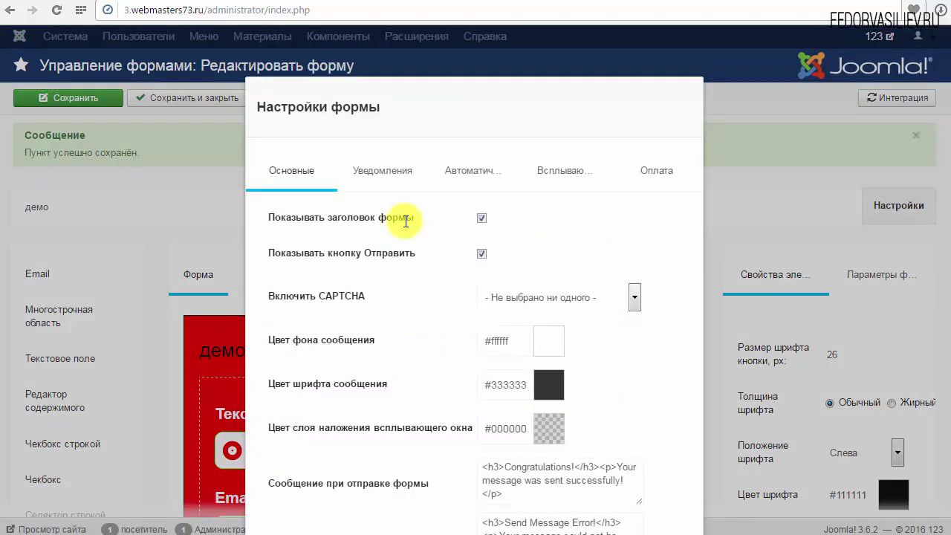
pyautogui.click(391, 172)
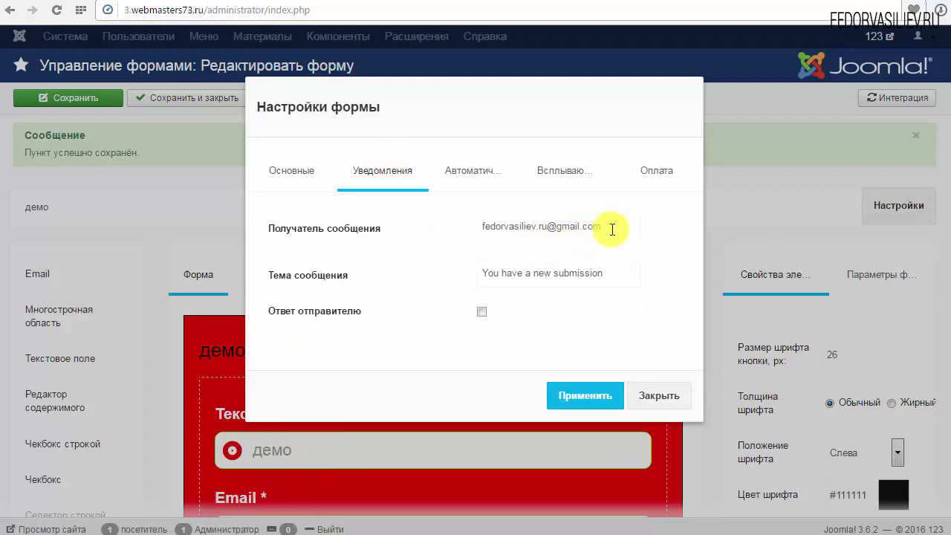
pyautogui.moveTo(610, 226); pyautogui.dragTo(446, 233)
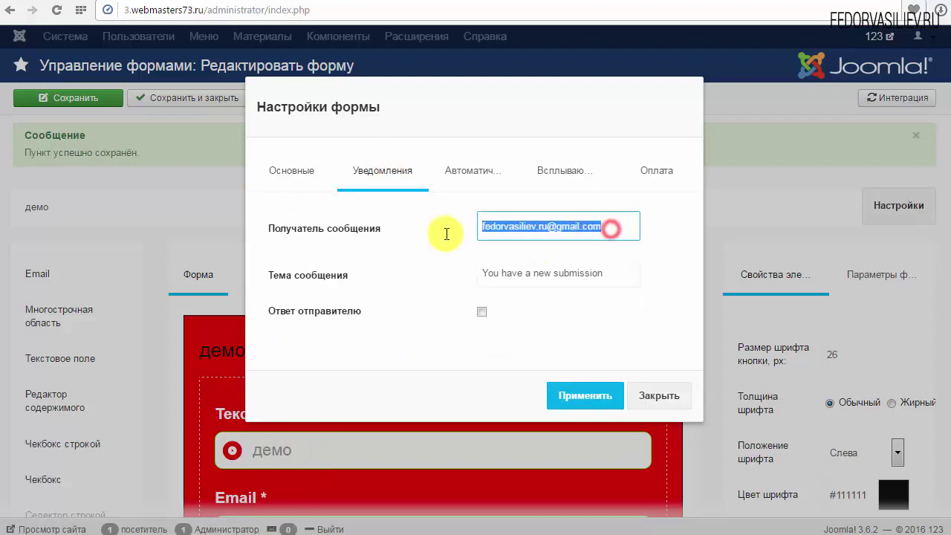
pyautogui.click(554, 233)
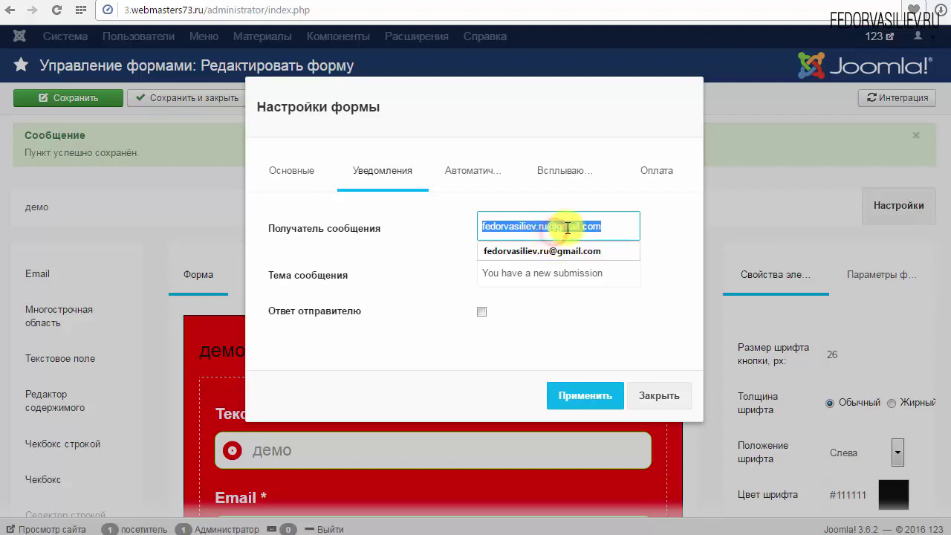
pyautogui.moveTo(616, 230); pyautogui.dragTo(460, 236)
pyautogui.click(446, 233)
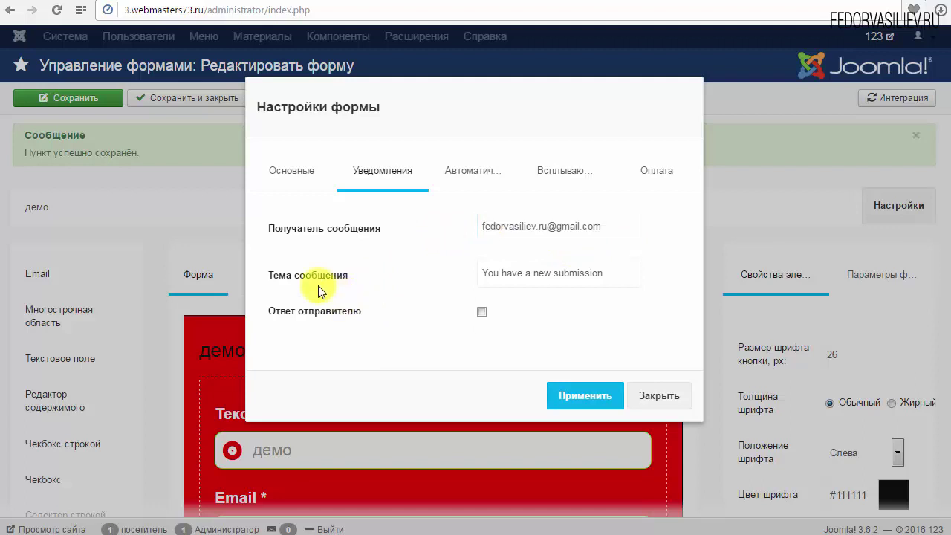
# Set the notification subject to "новый заказ!", leave the reply to sender switched off, and apply the form settings
pyautogui.moveTo(617, 271); pyautogui.dragTo(389, 278)
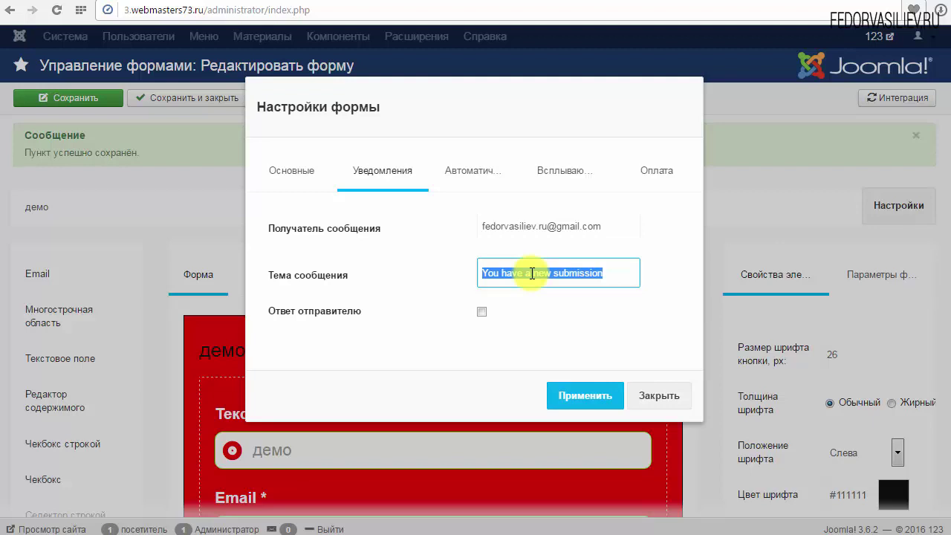
pyautogui.write('новый заказ!')
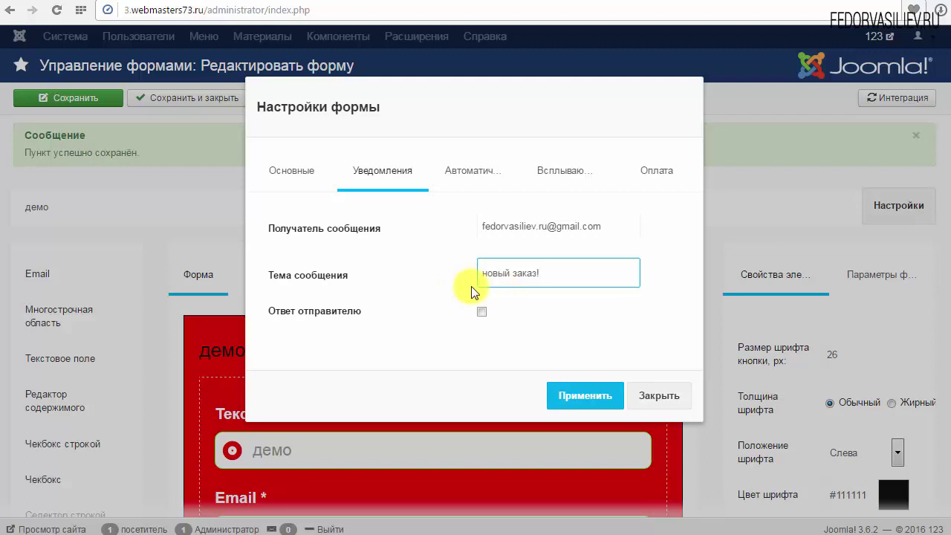
pyautogui.click(481, 313)
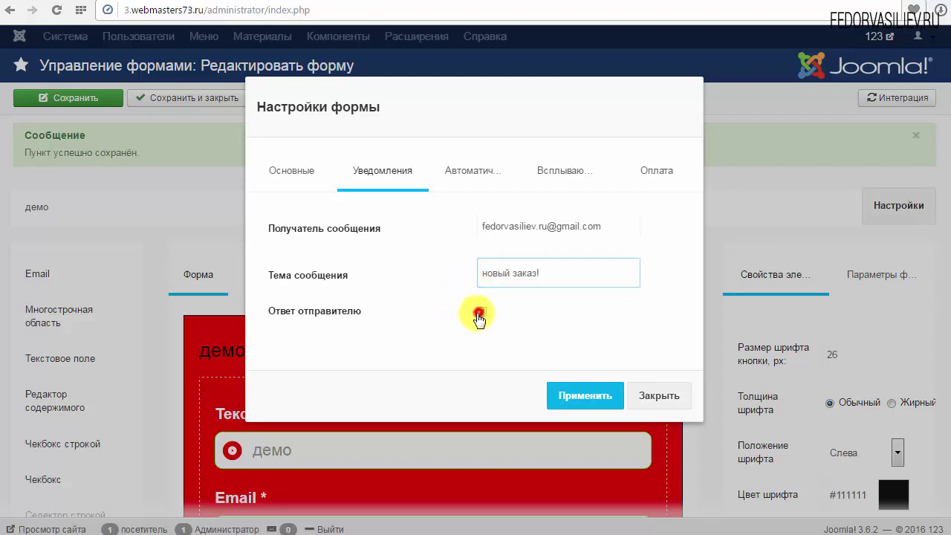
pyautogui.click(482, 312)
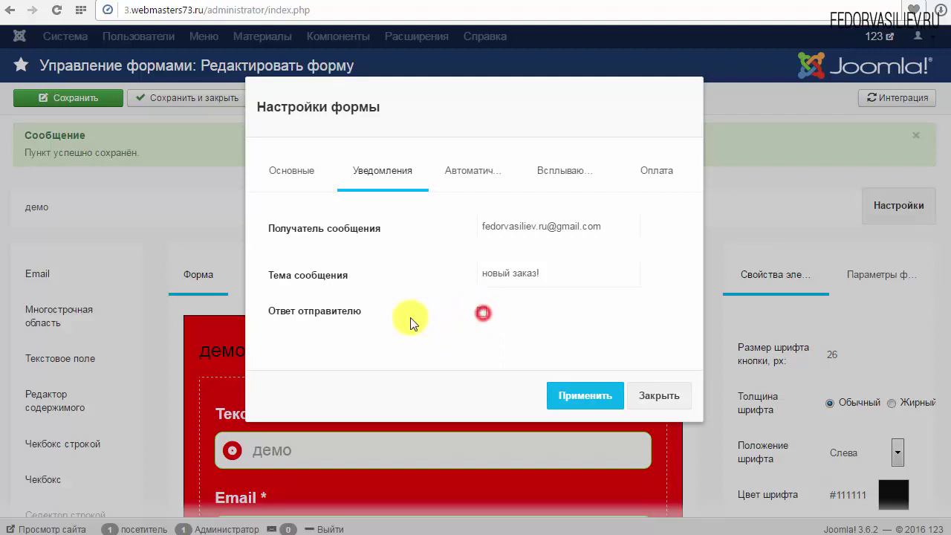
pyautogui.moveTo(602, 228); pyautogui.dragTo(423, 228)
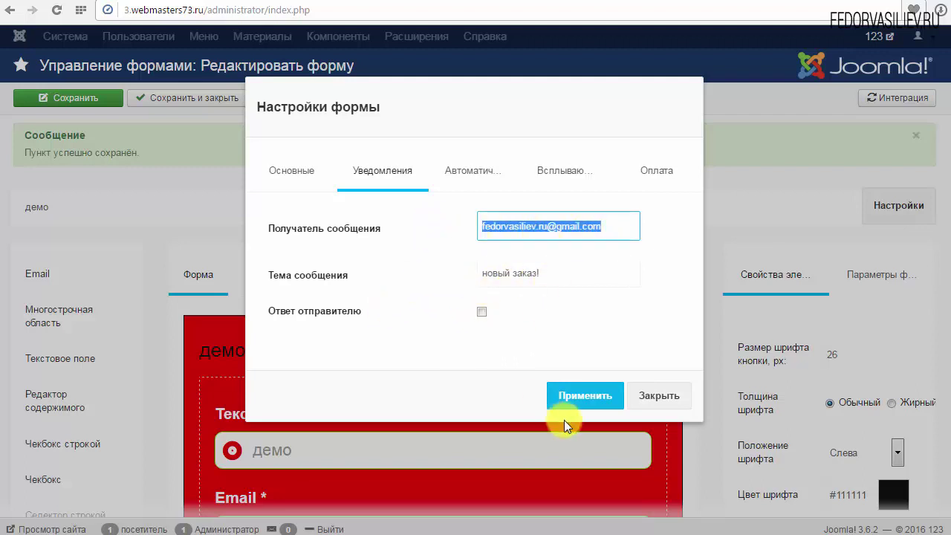
pyautogui.click(593, 398)
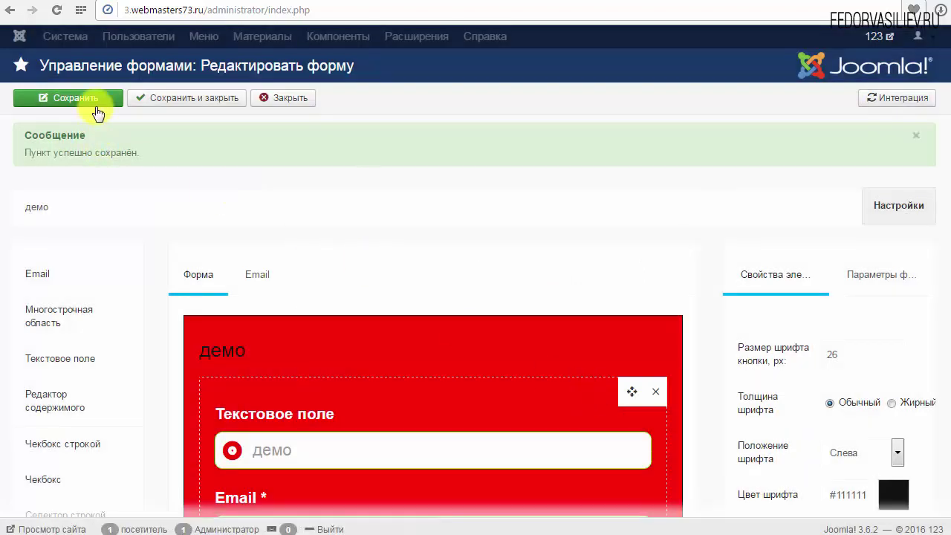
# Save and close the form, and reopen демо from the forms list
pyautogui.click(189, 104)
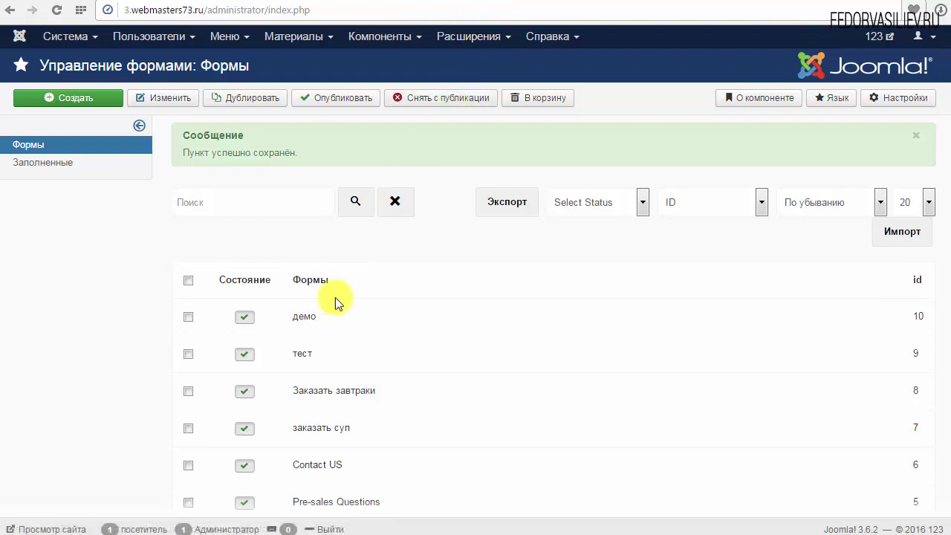
pyautogui.click(304, 316)
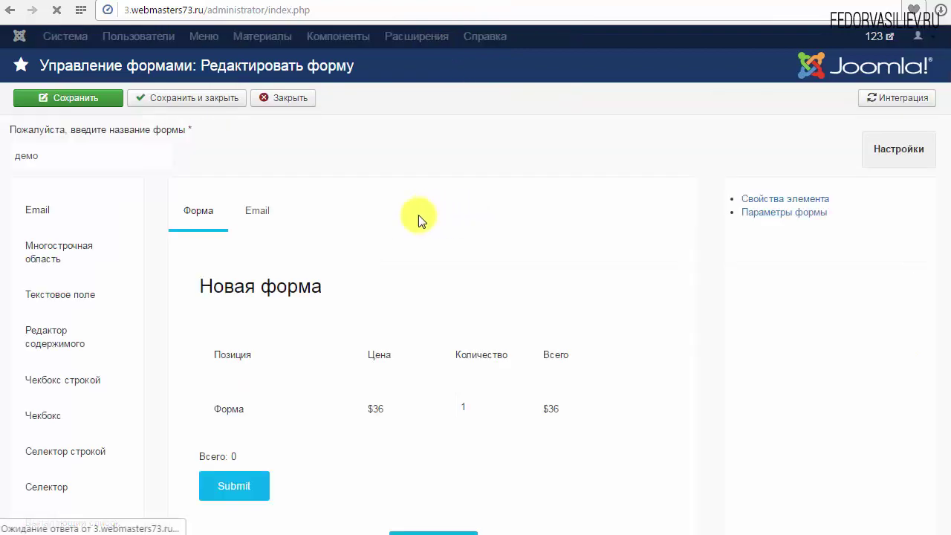
# Open the notification section (Уведомления) of the form settings and cut the message recipient's address out of its field
pyautogui.click(888, 153)
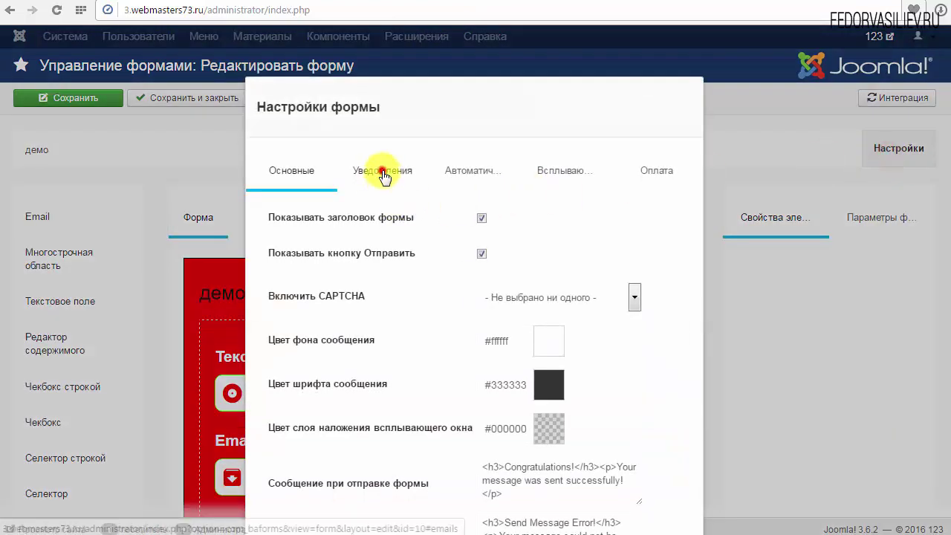
pyautogui.click(383, 176)
pyautogui.moveTo(611, 225); pyautogui.dragTo(488, 224)
pyautogui.rightClick(491, 226)
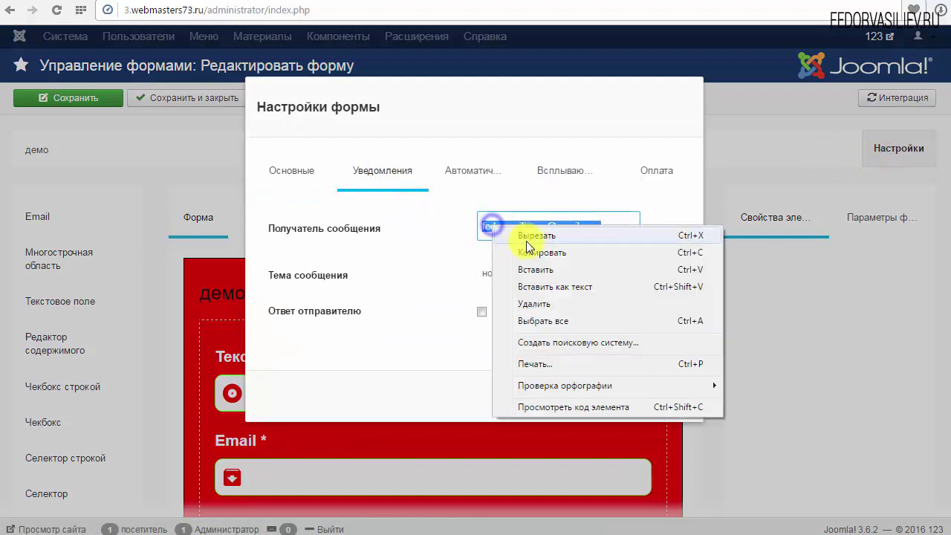
pyautogui.click(537, 237)
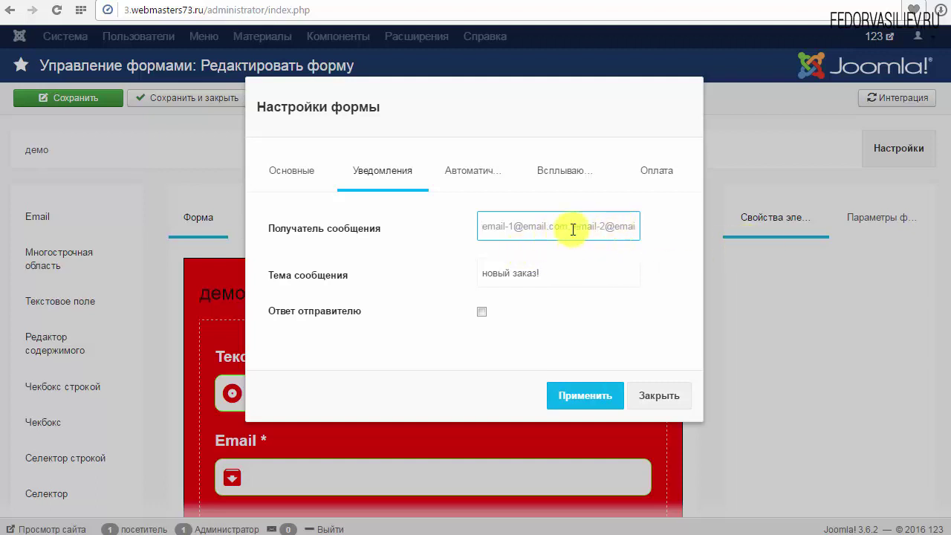
# Paste the recipient's address back into the notification settings, apply them, and save and close the form
pyautogui.rightClick(523, 226)
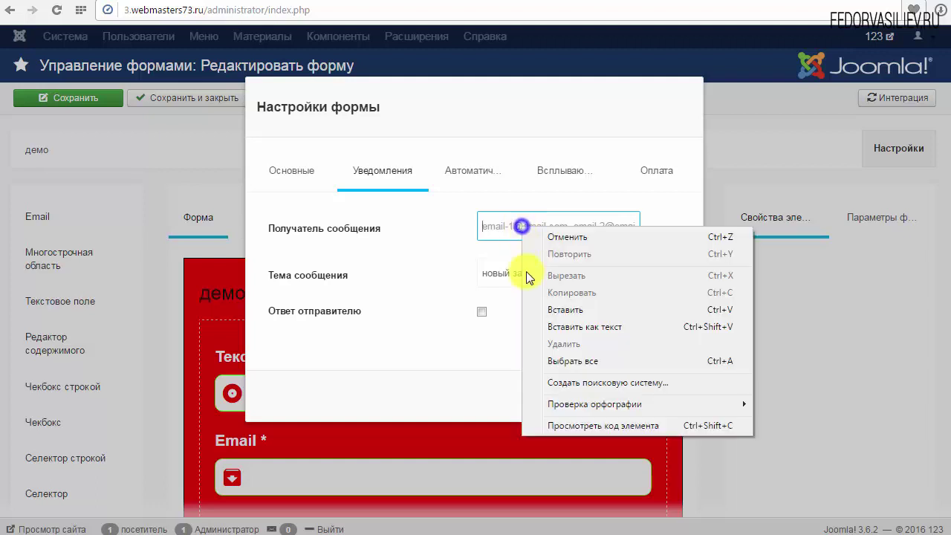
pyautogui.click(565, 311)
pyautogui.click(572, 395)
pyautogui.click(191, 106)
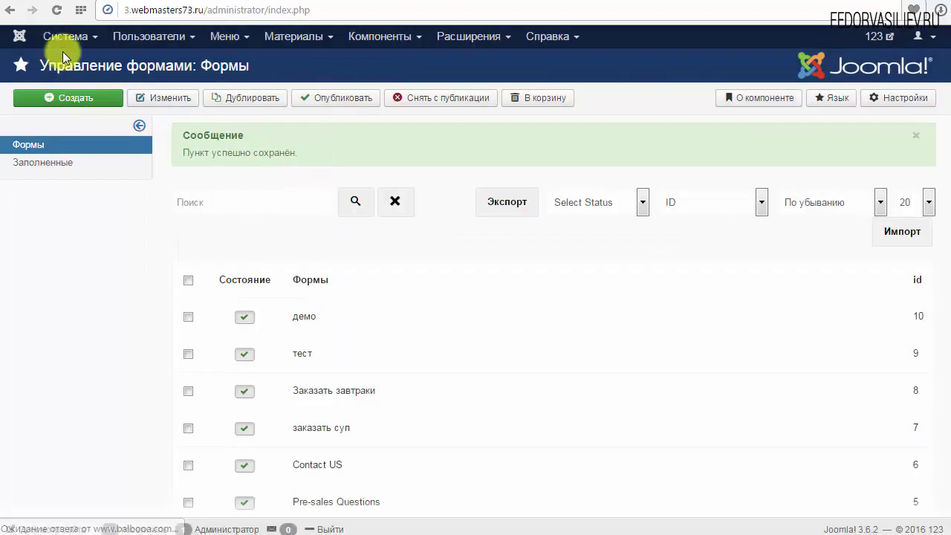
# Examine the site e-mail in the mail section of the global server settings, and leave the configuration without saving
pyautogui.click(68, 37)
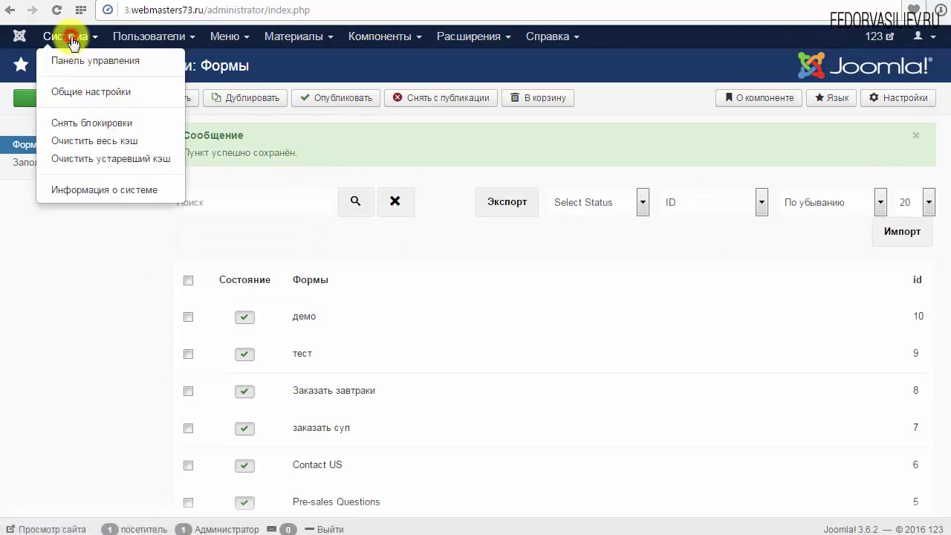
pyautogui.click(92, 99)
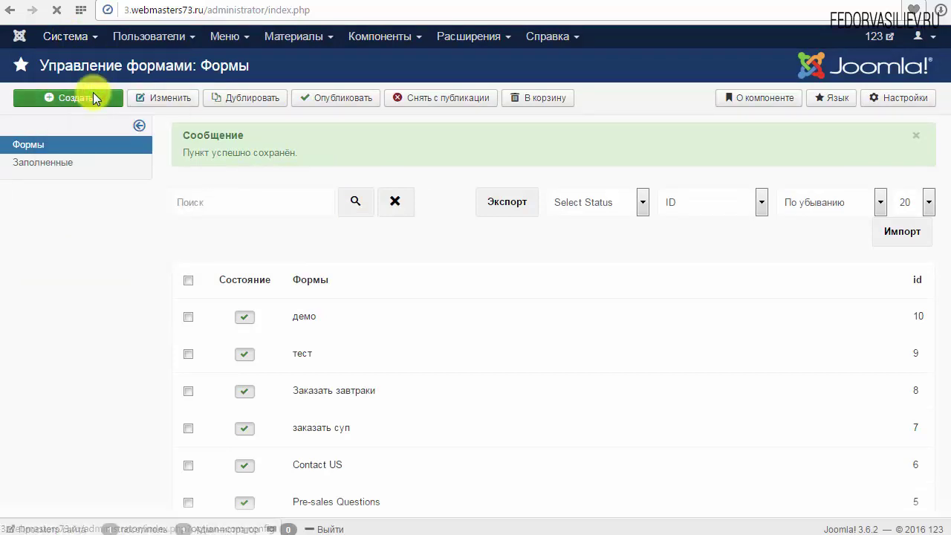
pyautogui.click(281, 139)
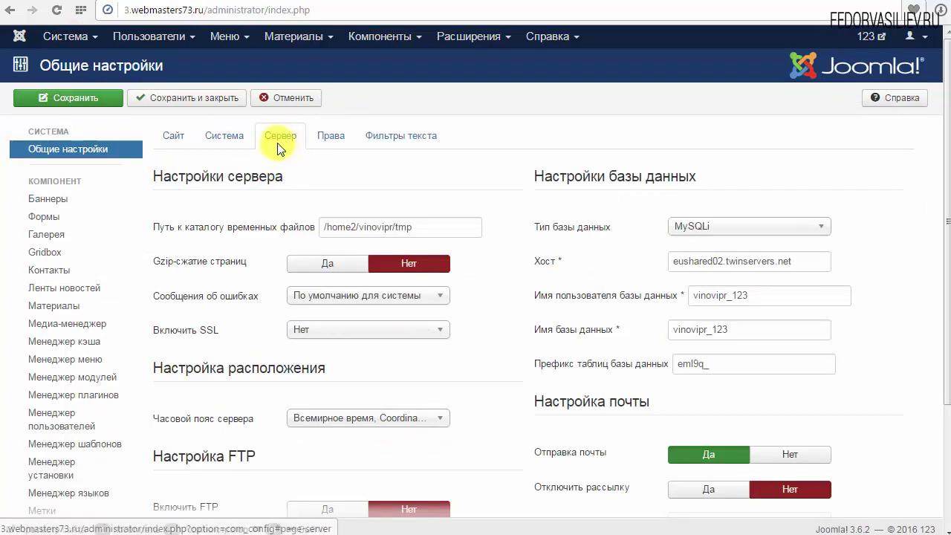
pyautogui.scroll(-3, 486, 249)
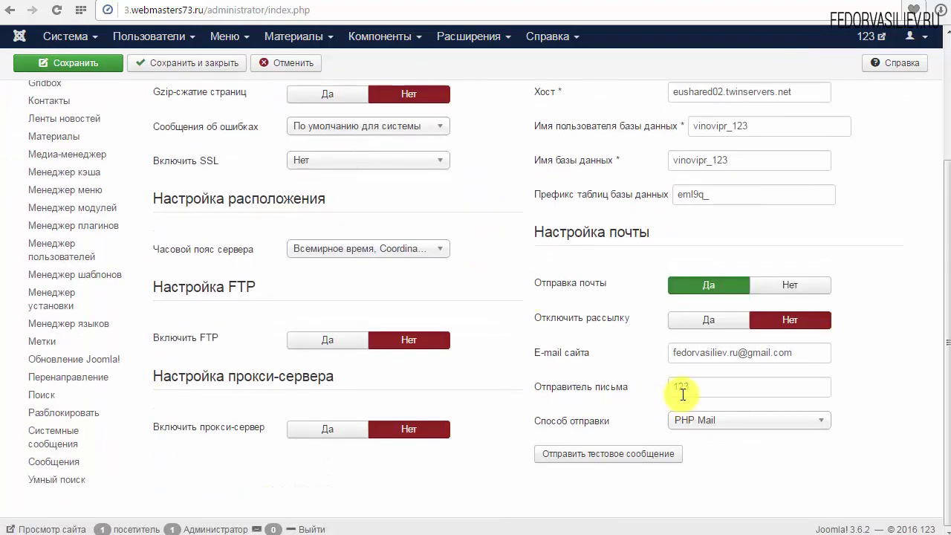
pyautogui.moveTo(808, 353); pyautogui.dragTo(601, 354)
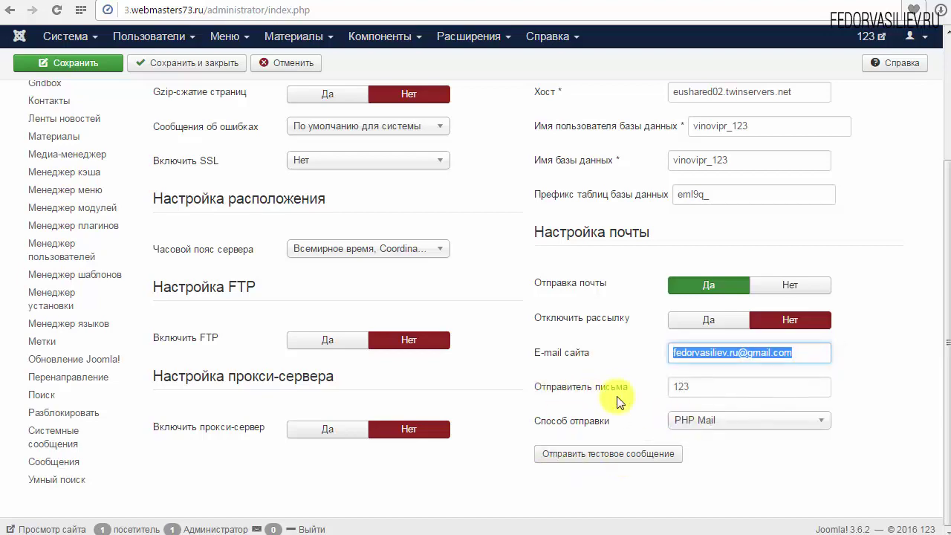
pyautogui.scroll(2, 616, 384)
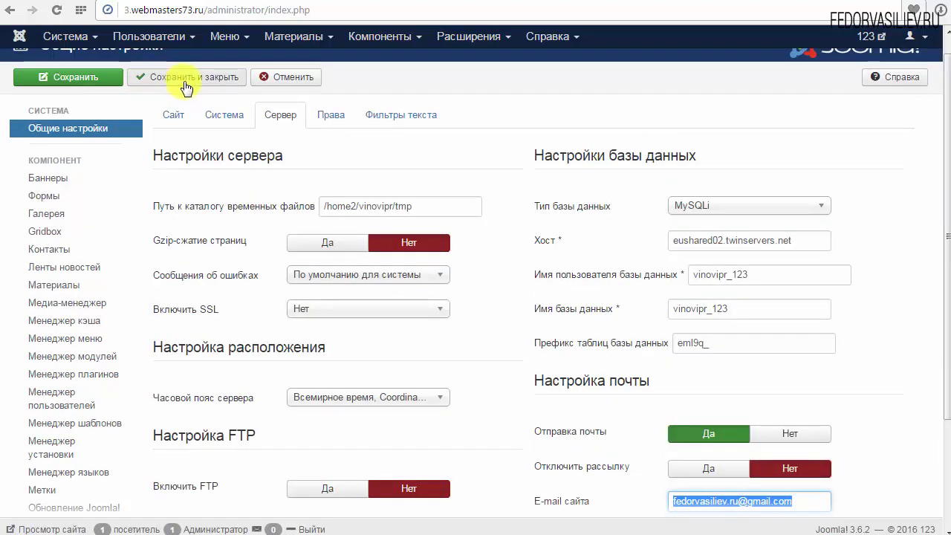
pyautogui.click(277, 76)
# Switch to the published kontakty page and reload it
pyautogui.click(563, 1)
pyautogui.click(575, 2)
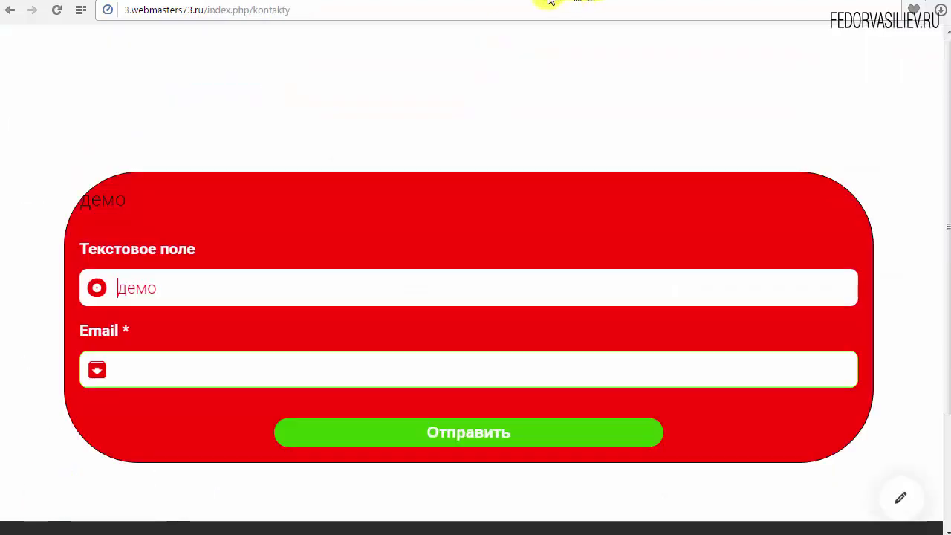
pyautogui.click(58, 11)
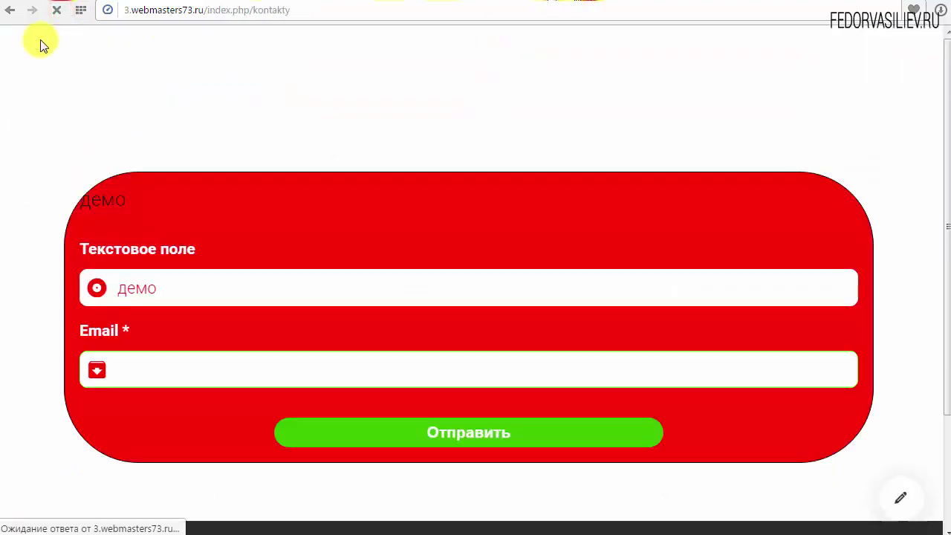
# Fill the published демо form with "тест" in the text field and the sender's e-mail, submit it, and dismiss the message
pyautogui.click(153, 210)
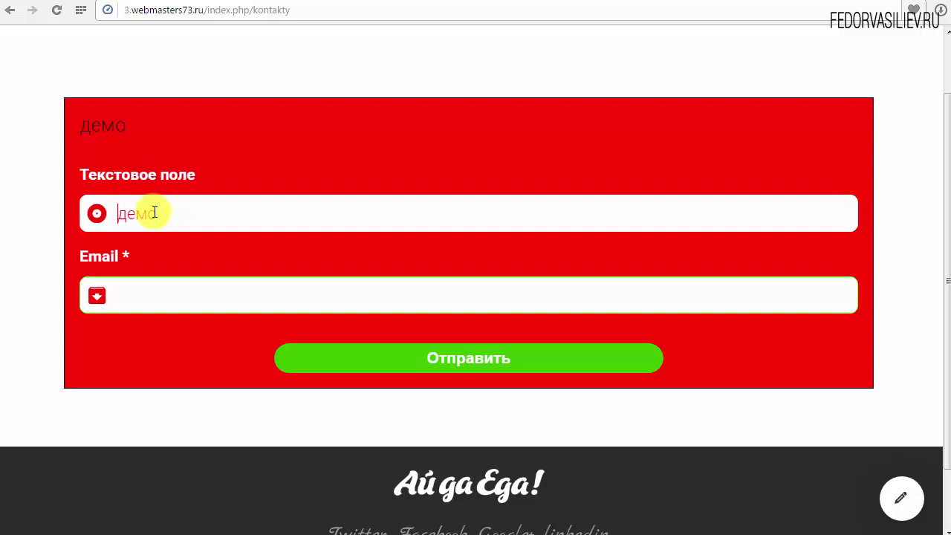
pyautogui.write('тест')
pyautogui.click(167, 295)
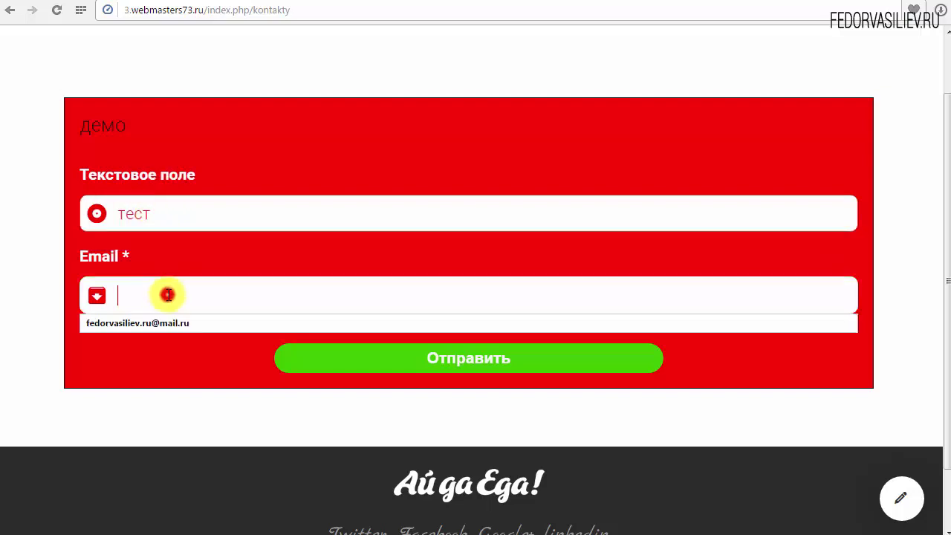
pyautogui.click(151, 326)
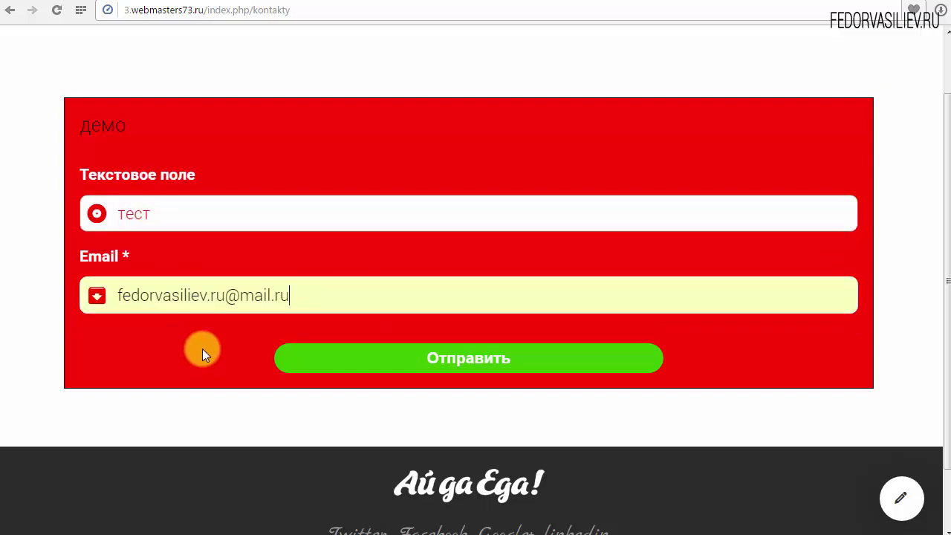
pyautogui.click(451, 362)
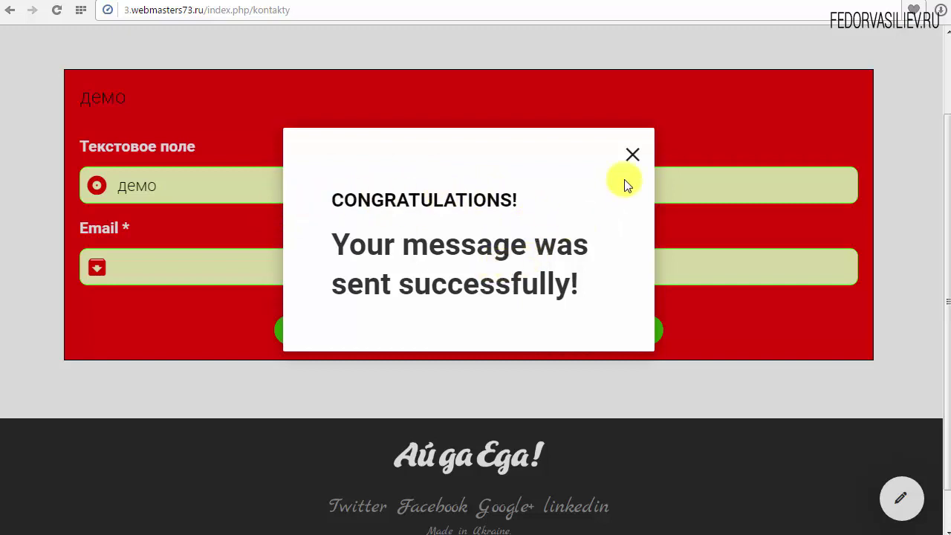
pyautogui.click(629, 156)
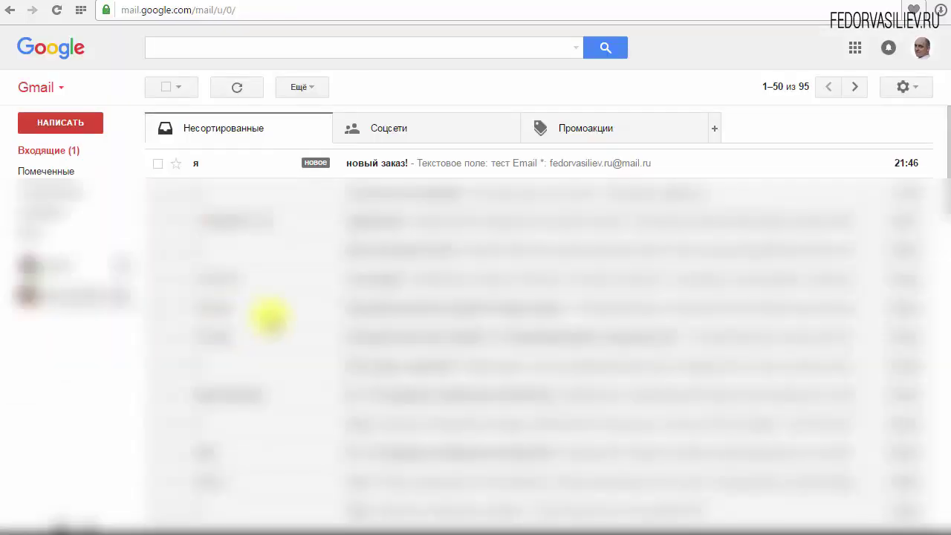
# Refresh the Gmail inbox and open the "новый заказ!" notification e-mail
pyautogui.click(58, 151)
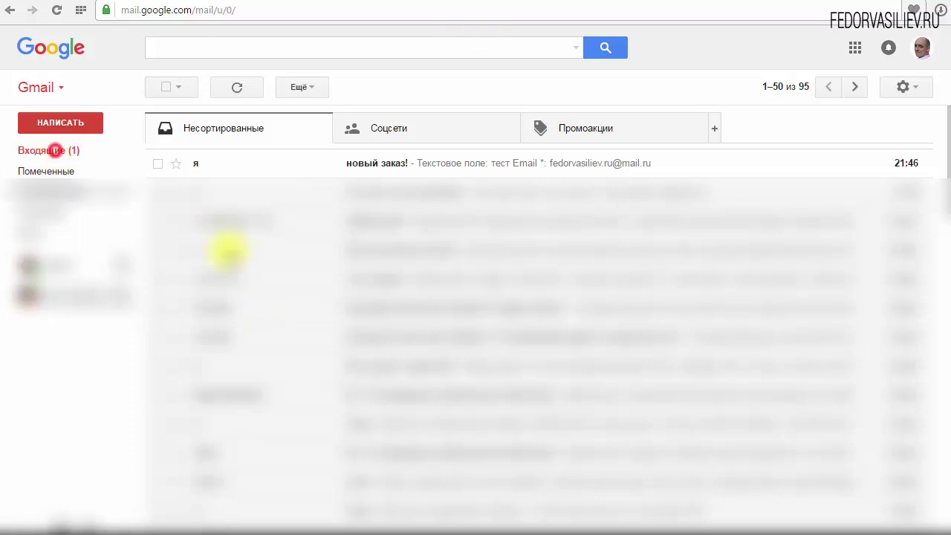
pyautogui.click(367, 162)
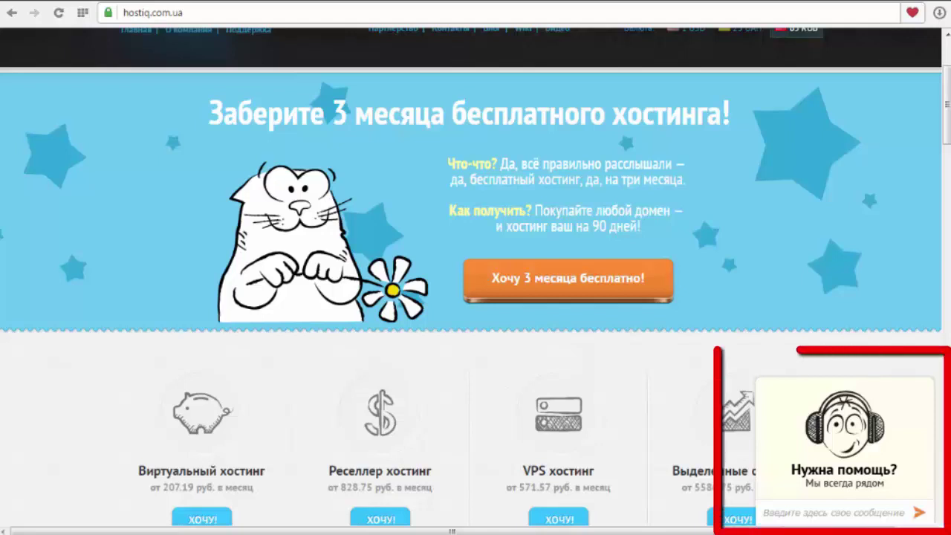
# Open the support chat on the hostiq.com.ua page and minimise it again
pyautogui.click(838, 472)
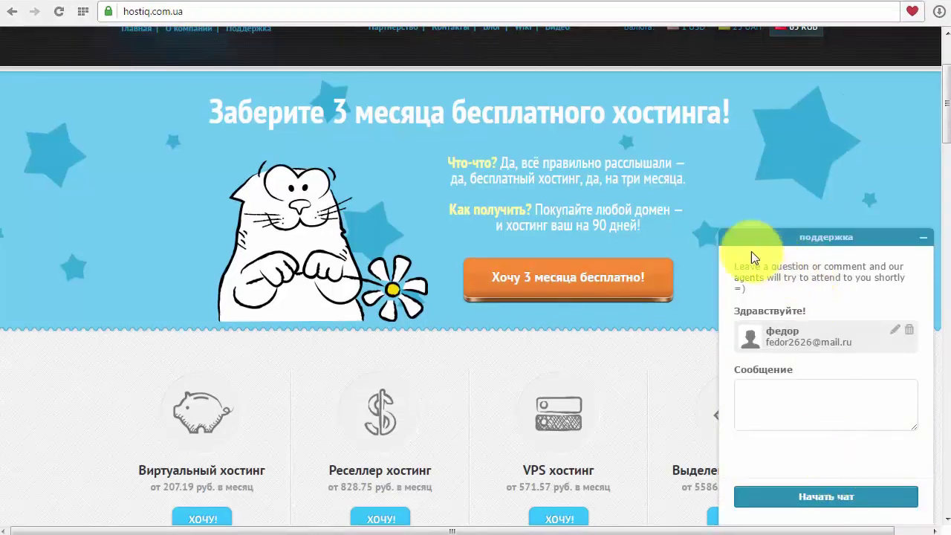
pyautogui.click(924, 238)
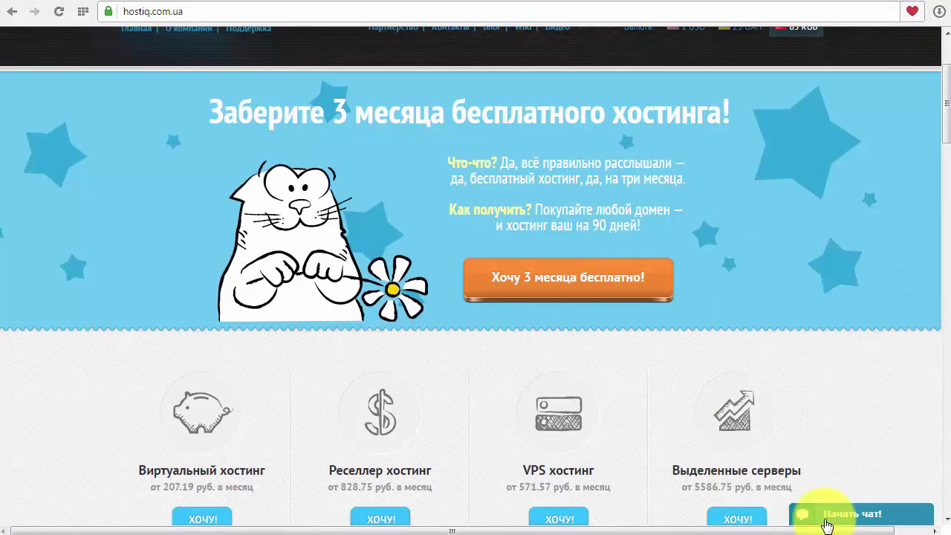